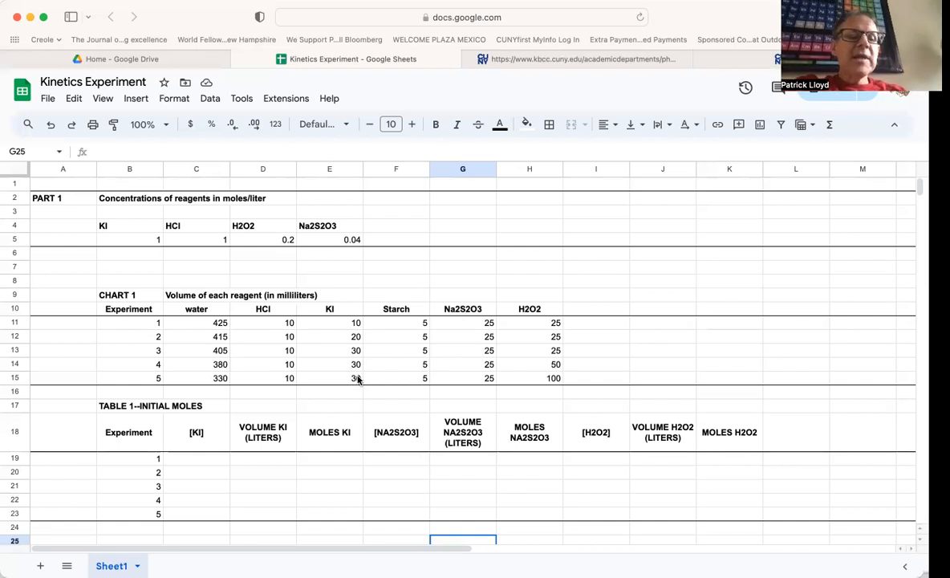
# - Enter a [KI] concentration of 1 for experiment 1 and fill it down through experiment 5
pyautogui.scroll(-1, 358, 380)
pyautogui.scroll(-1, 358, 380)
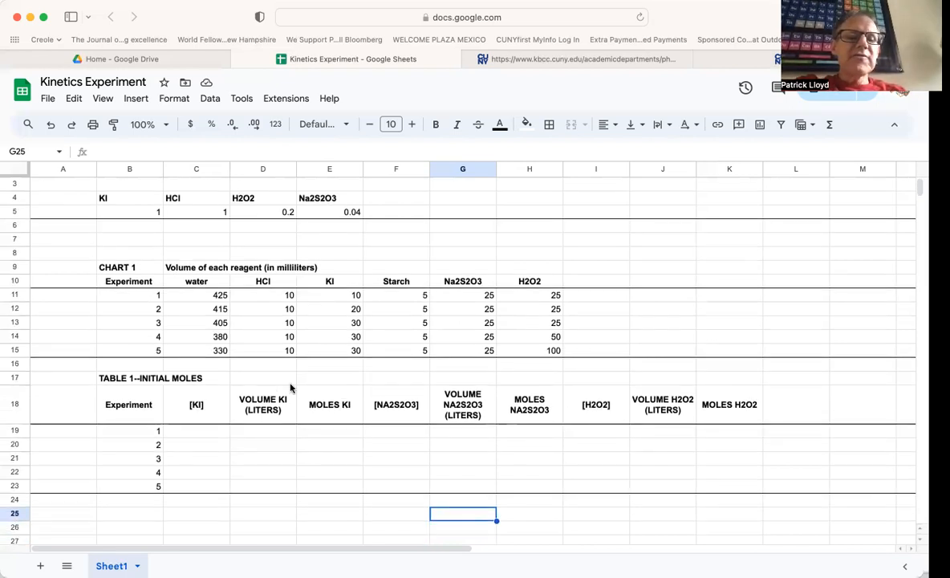
pyautogui.click(189, 434)
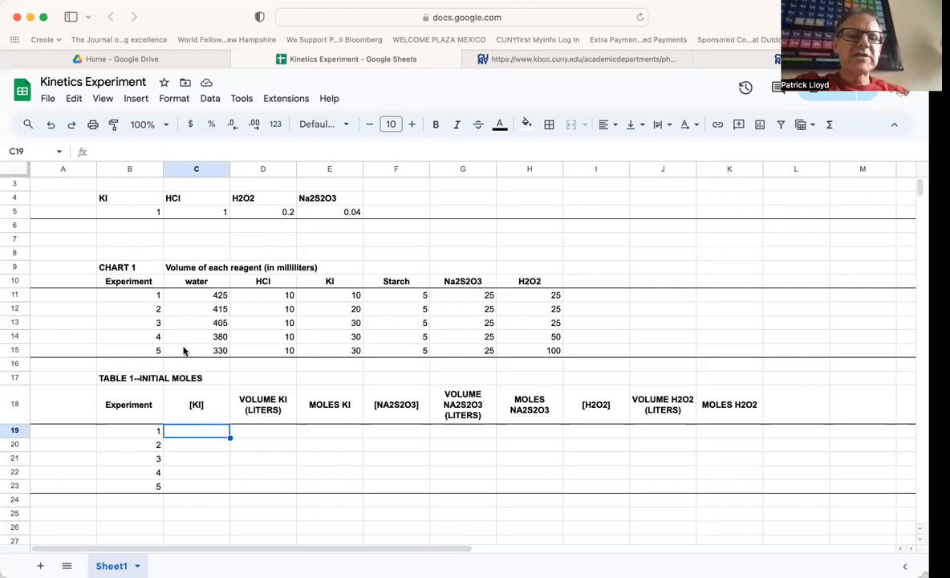
pyautogui.write('1.0')
pyautogui.press('Return')
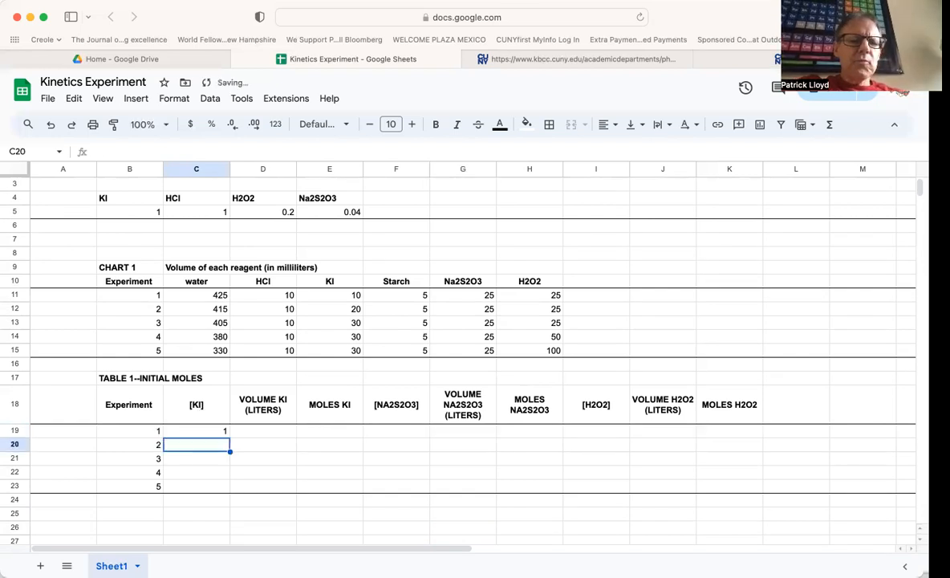
pyautogui.click(215, 432)
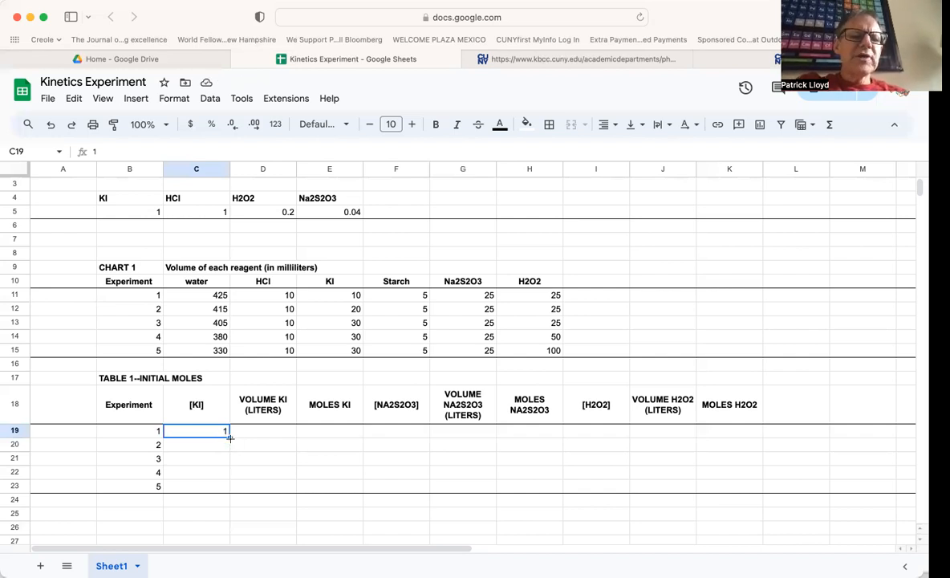
pyautogui.moveTo(229, 438); pyautogui.dragTo(227, 486)
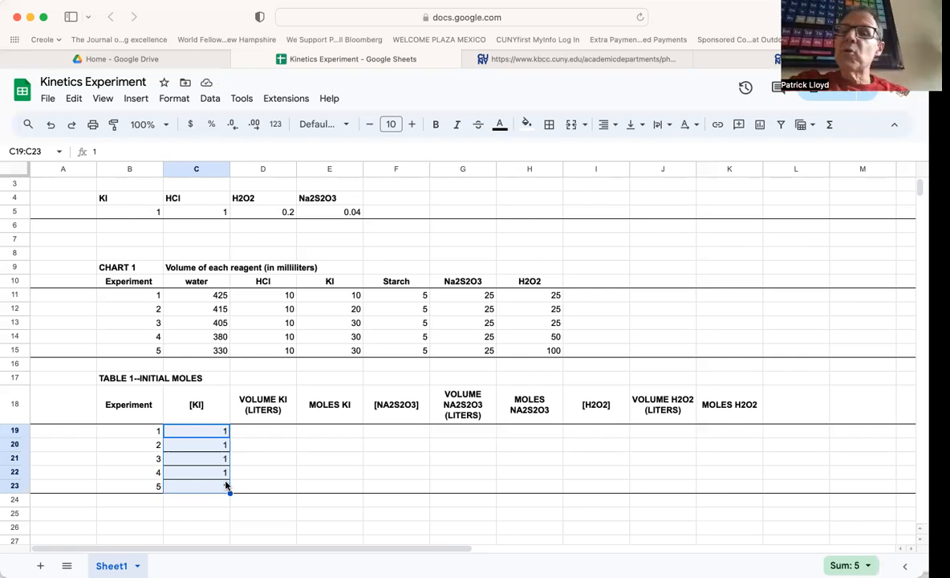
# - Compute VOLUME KI (LITERS) as the chart's KI milliliters divided by 1000 (=E11/1000) and fill it down for all five experiments
pyautogui.click(212, 431)
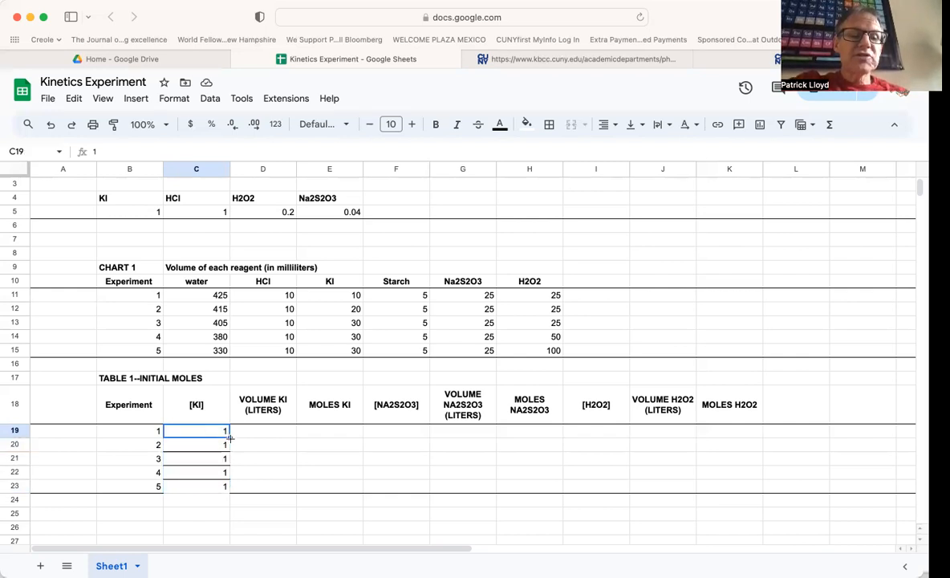
pyautogui.moveTo(230, 438)
pyautogui.mouseDown()
pyautogui.moveTo(224, 492)
pyautogui.moveTo(224, 432)
pyautogui.mouseUp()
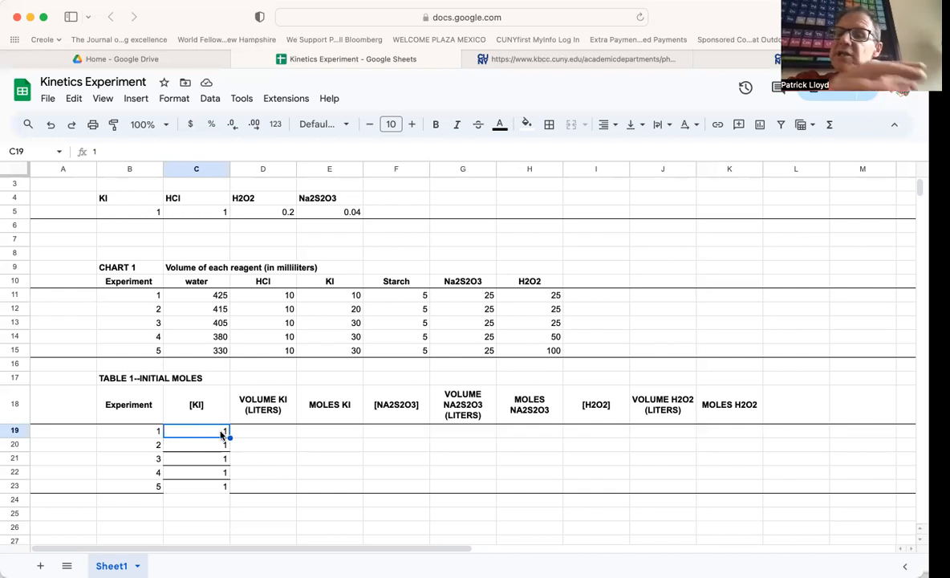
pyautogui.click(261, 435)
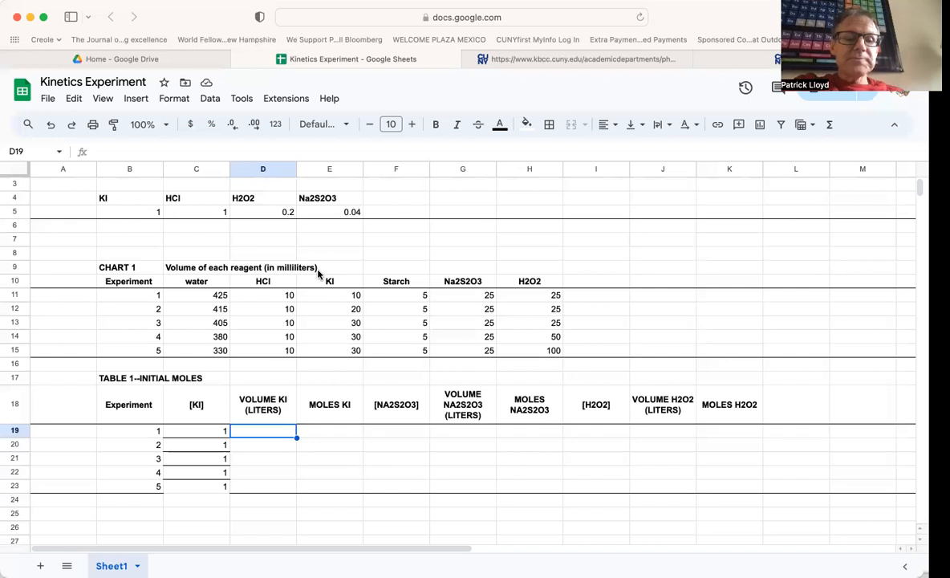
pyautogui.write('=')
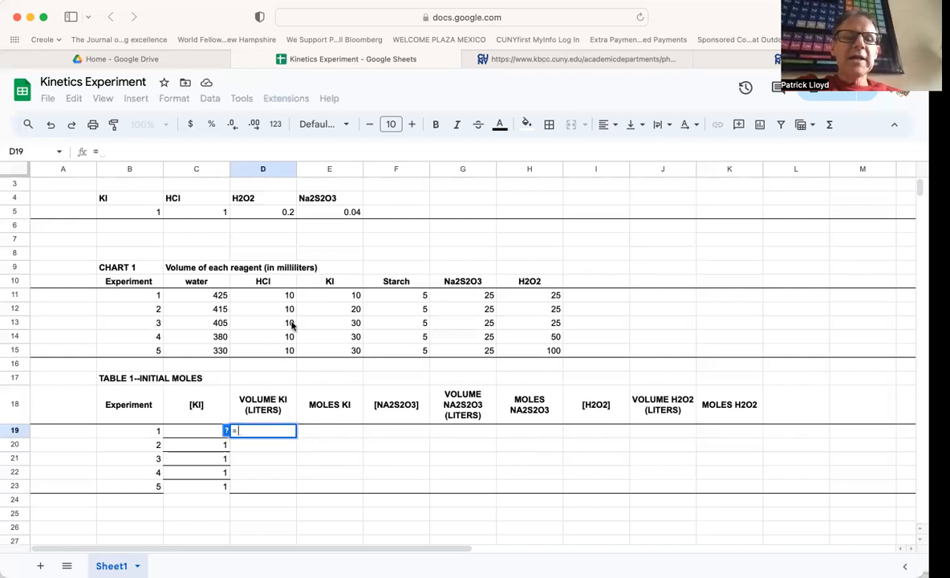
pyautogui.click(318, 297)
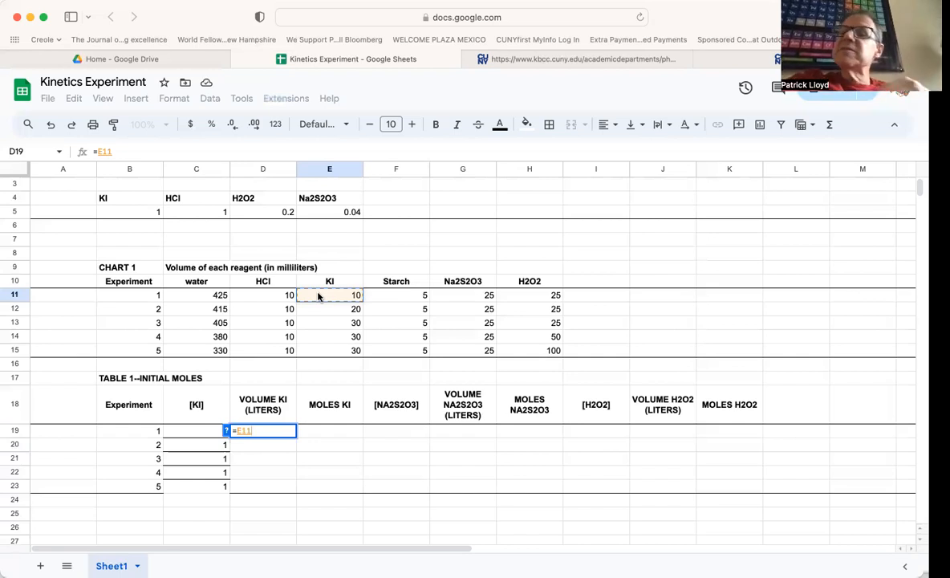
pyautogui.write('/1000')
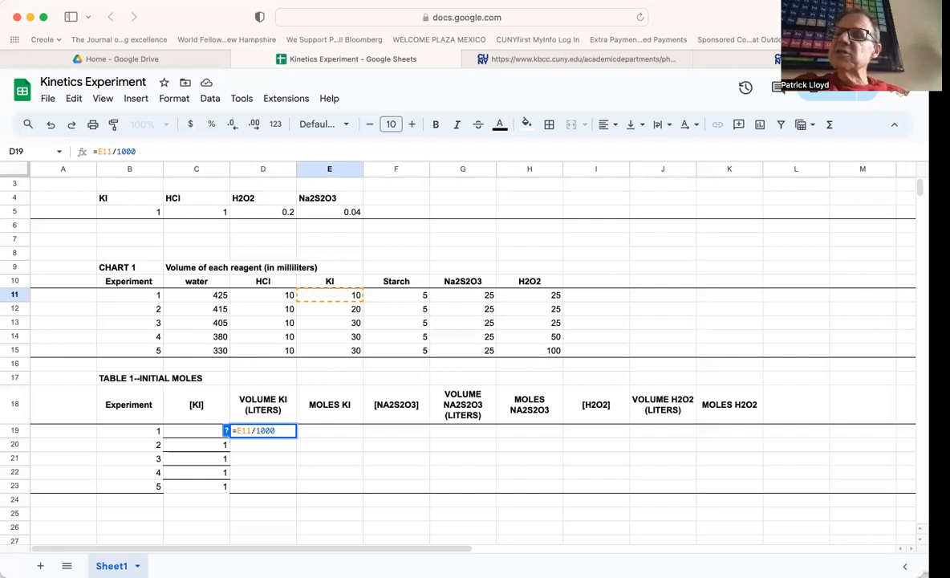
pyautogui.press('Return')
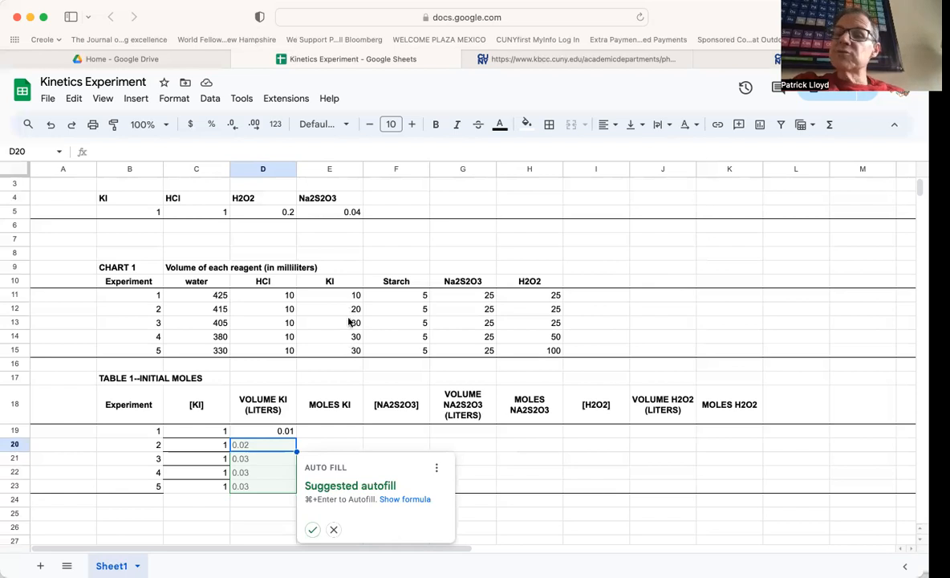
pyautogui.click(335, 532)
pyautogui.click(282, 432)
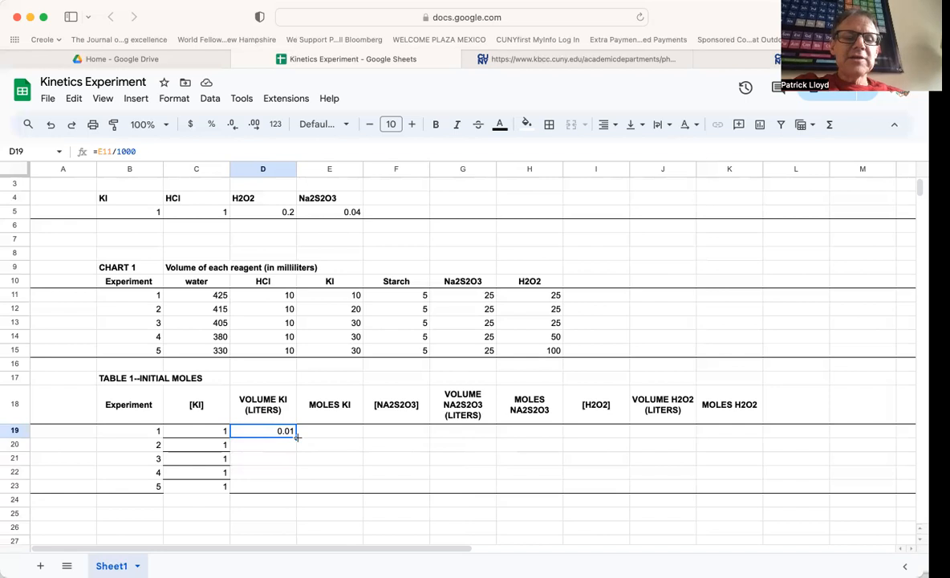
pyautogui.moveTo(297, 436); pyautogui.dragTo(294, 485)
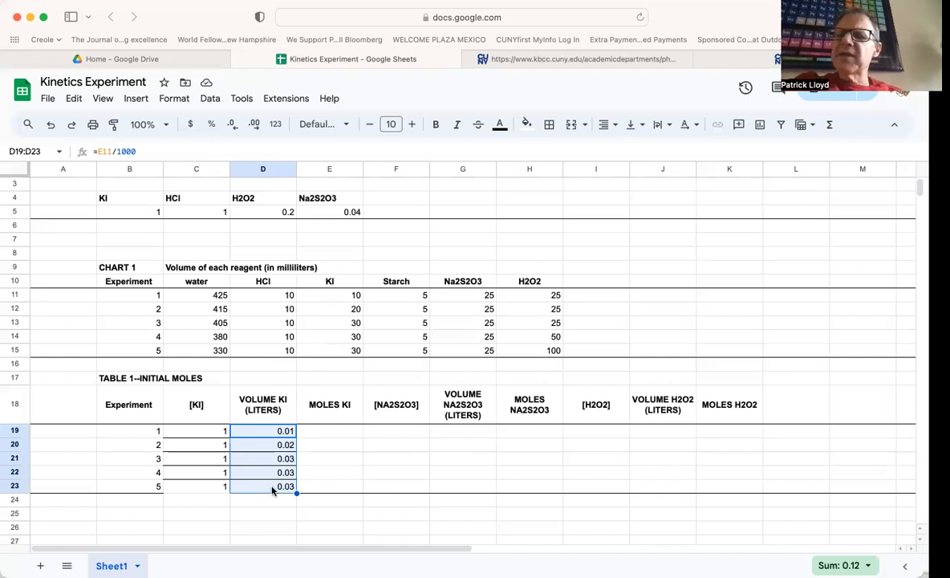
# - Add the note "moles =M x L" beside the TABLE 1--INITIAL MOLES title
pyautogui.click(328, 435)
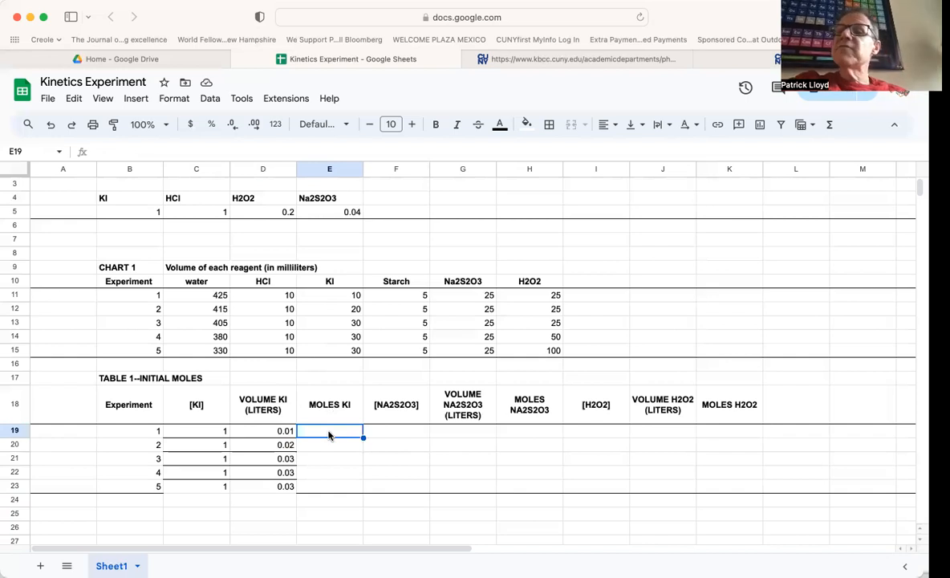
pyautogui.click(248, 378)
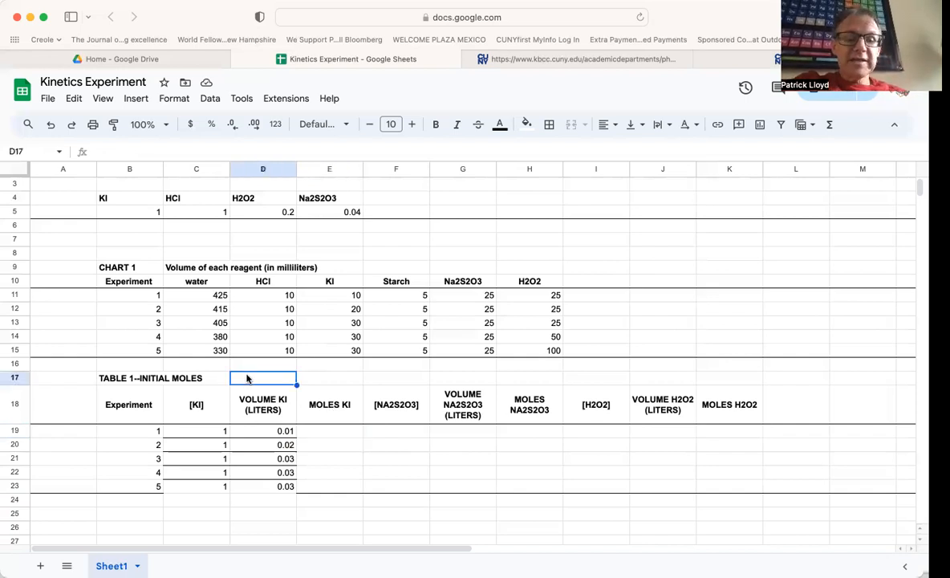
pyautogui.write('mole')
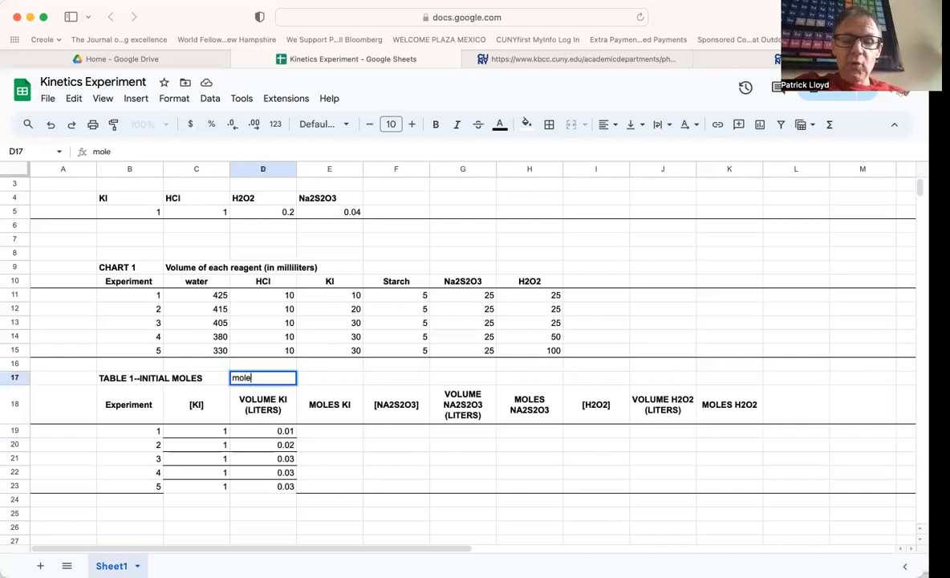
pyautogui.write('s =M')
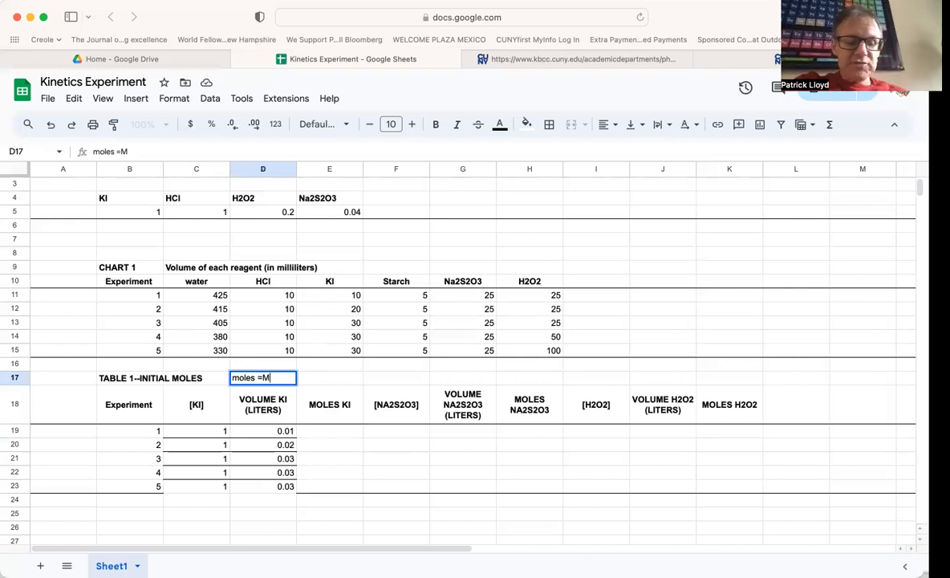
pyautogui.write(' x L')
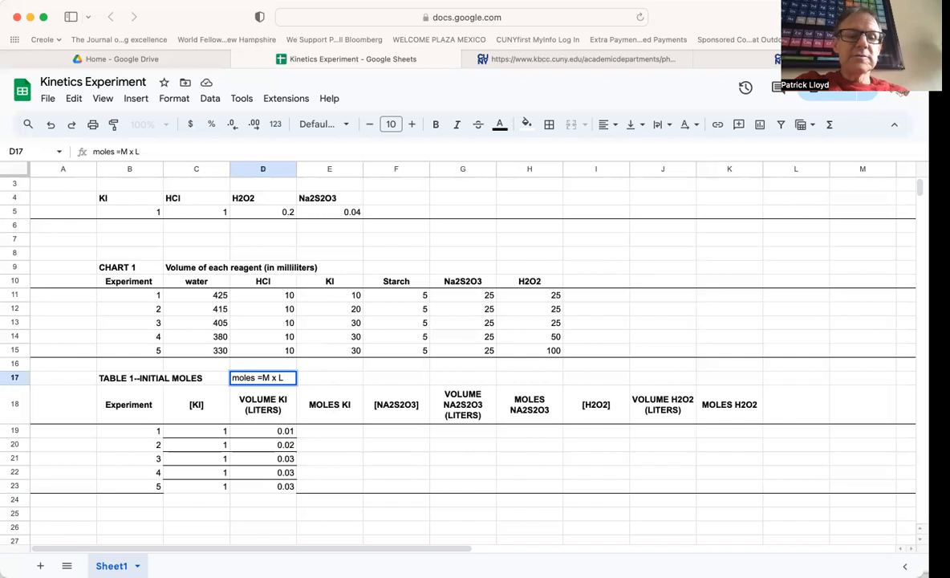
pyautogui.press('Return')
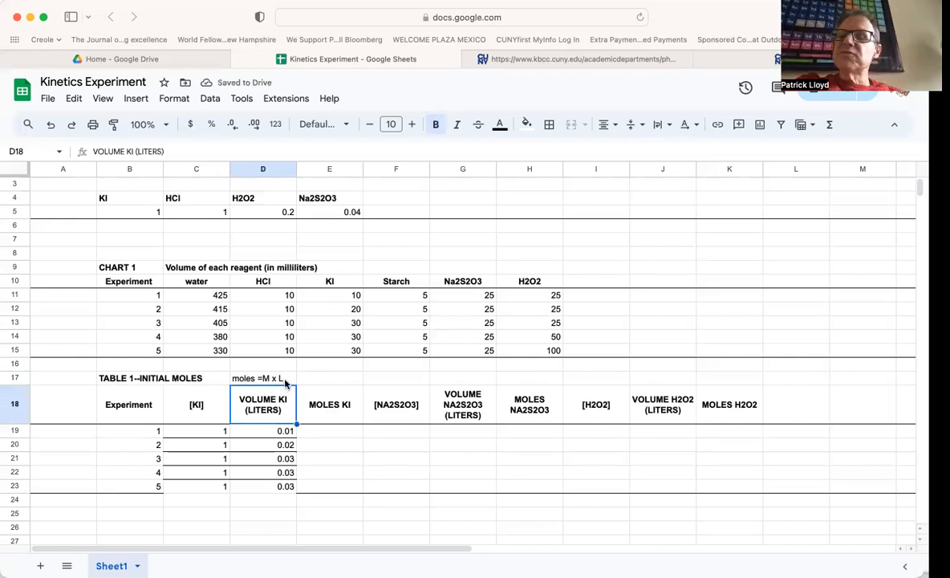
# - Calculate MOLES KI as [KI] times volume in liters (=C19*D19) and accept the suggested autofill for the column
pyautogui.click(325, 432)
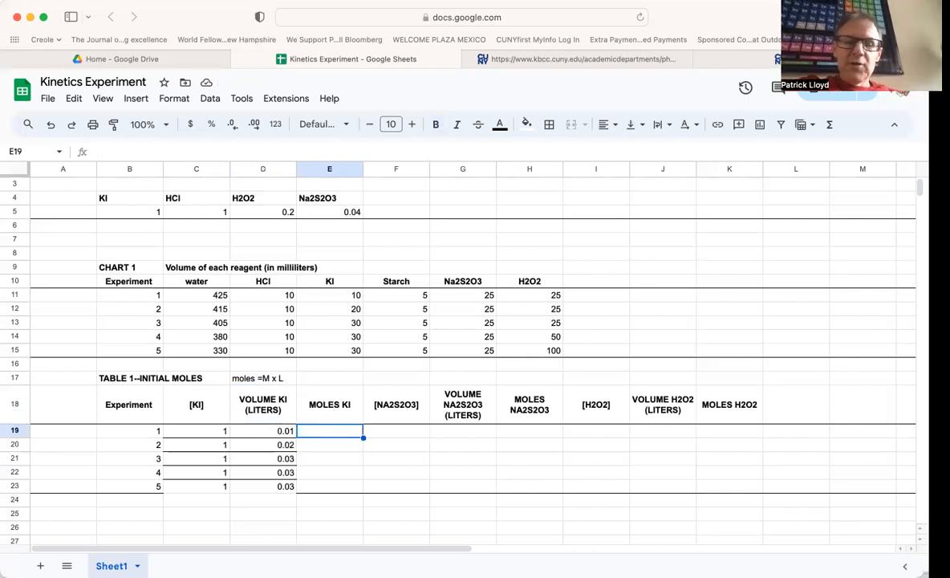
pyautogui.write('=')
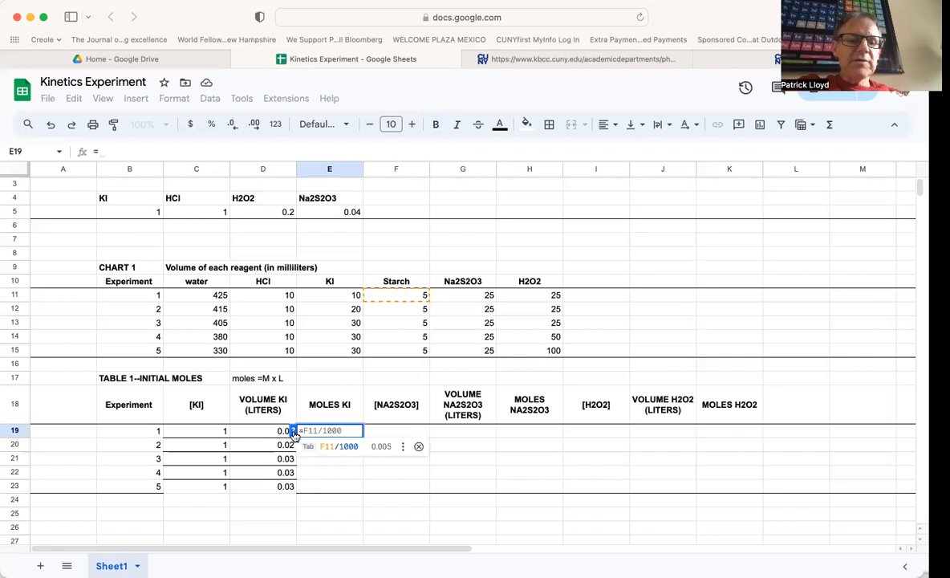
pyautogui.click(210, 431)
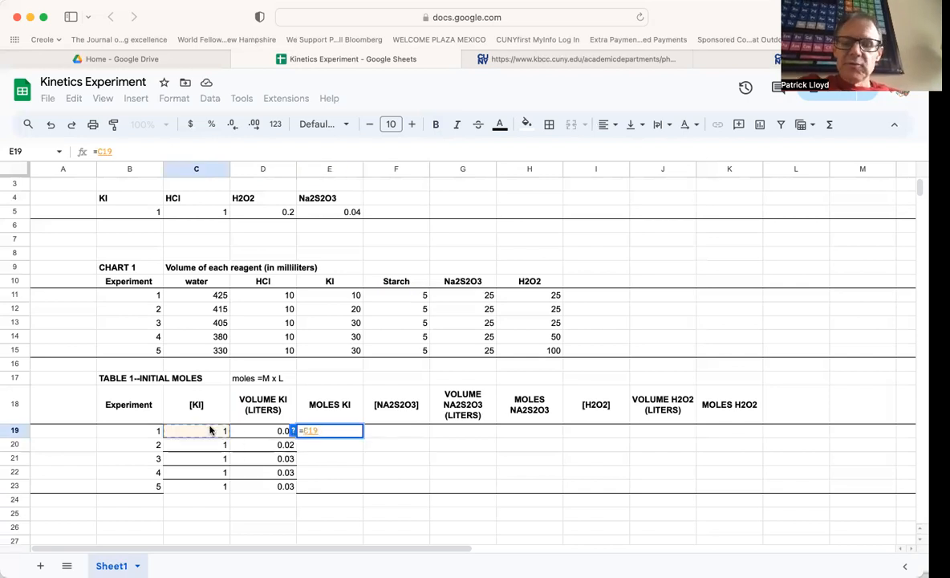
pyautogui.write('*')
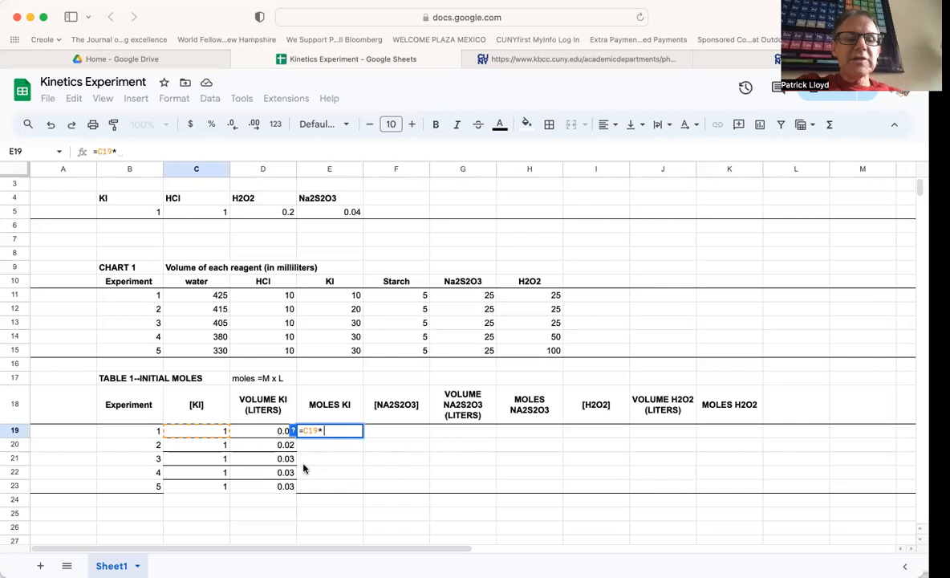
pyautogui.click(265, 434)
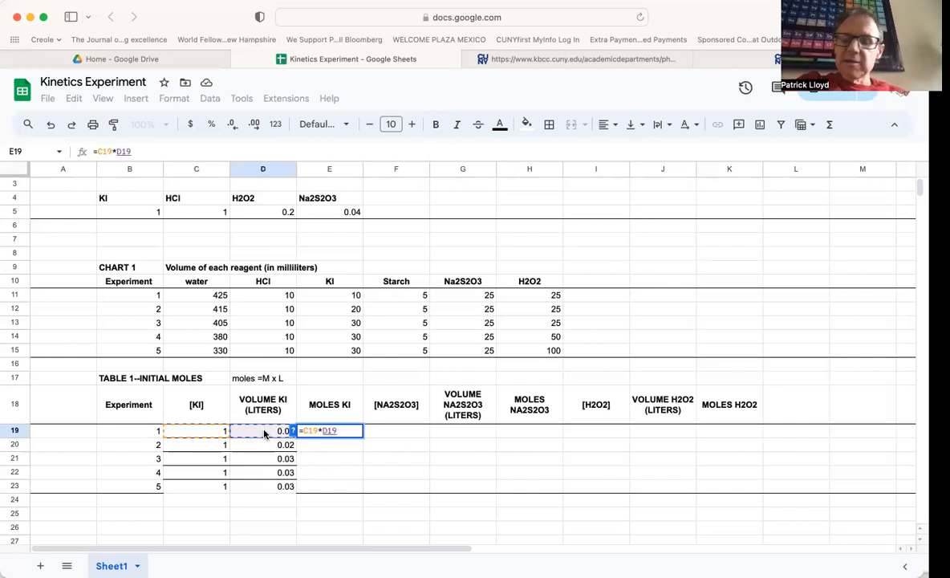
pyautogui.press('Return')
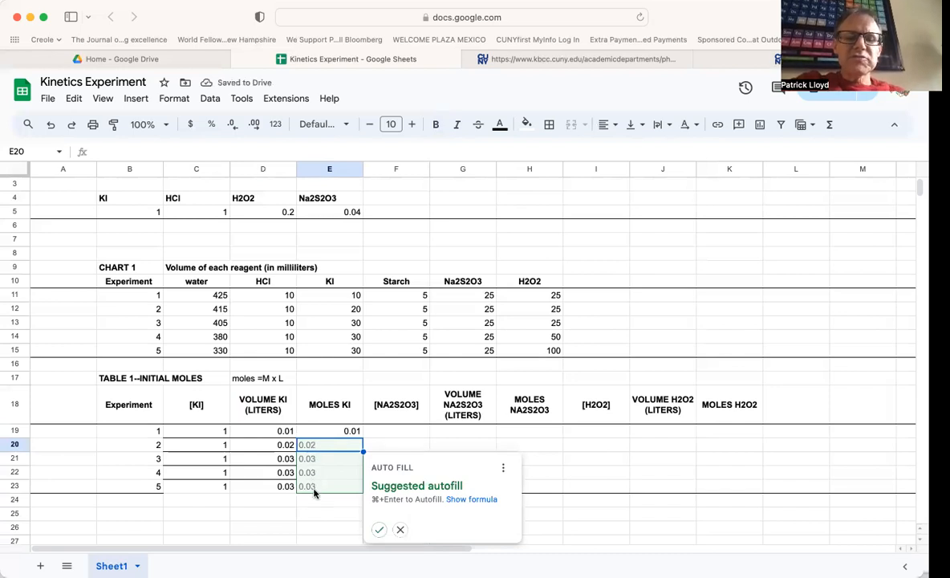
pyautogui.click(378, 530)
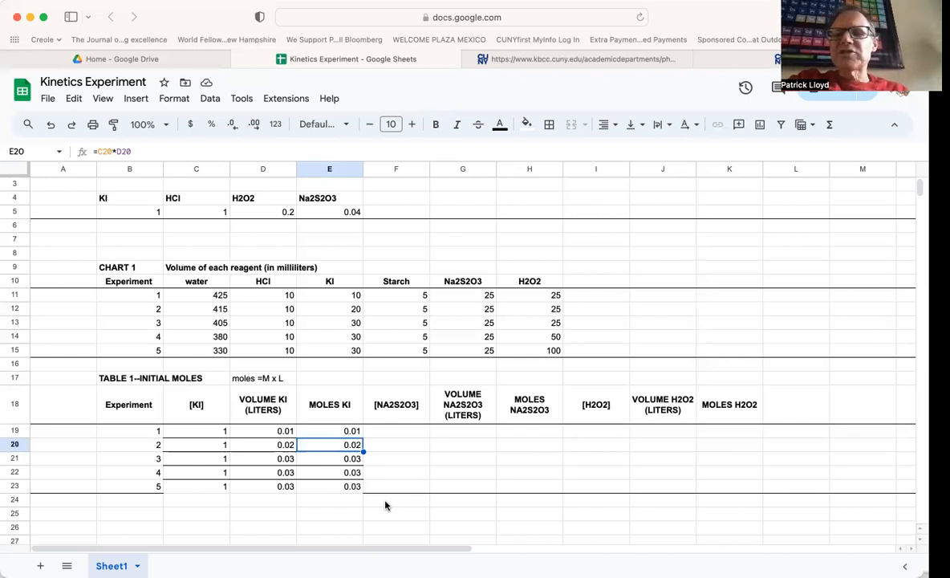
pyautogui.click(391, 434)
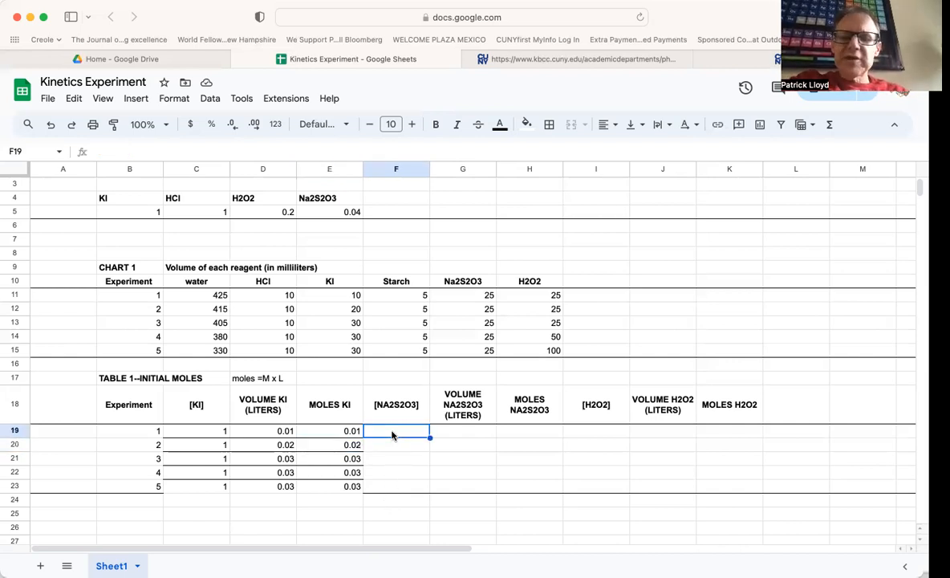
pyautogui.write('=')
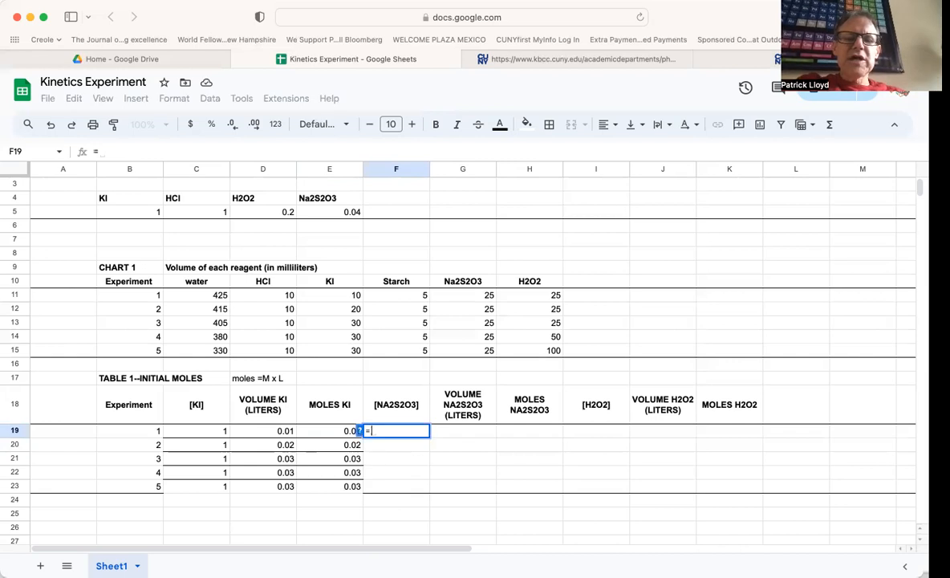
pyautogui.press('BackSpace')
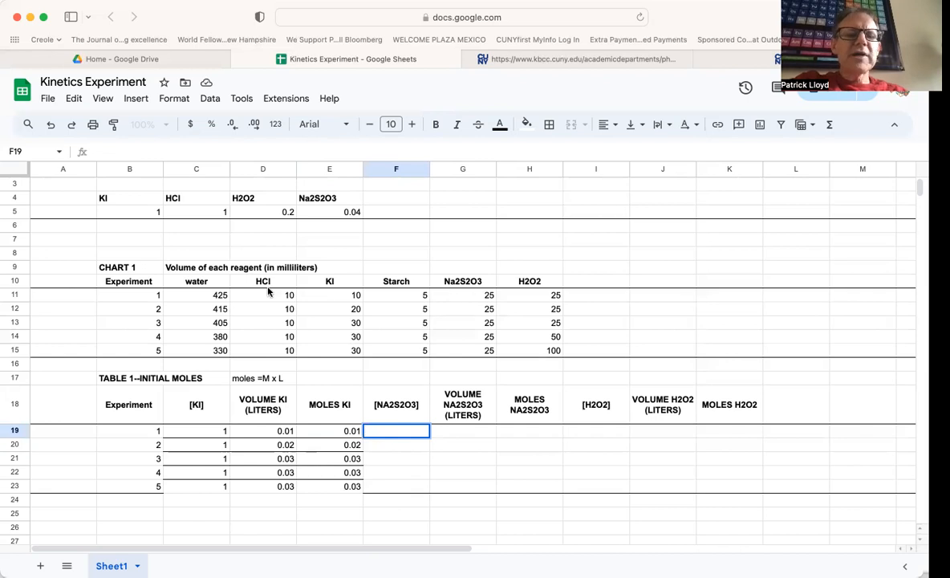
# - Set experiment 1's [NA2S2O3] to reference the Na2S2O3 concentration cell (=E5) and fill it down through experiment 5
pyautogui.click(345, 215)
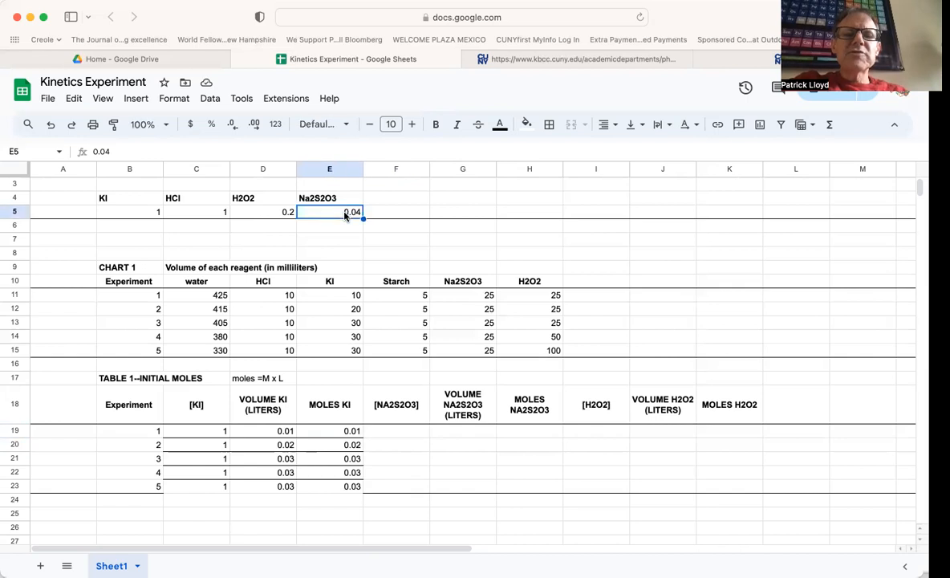
pyautogui.click(406, 431)
pyautogui.write('=E5')
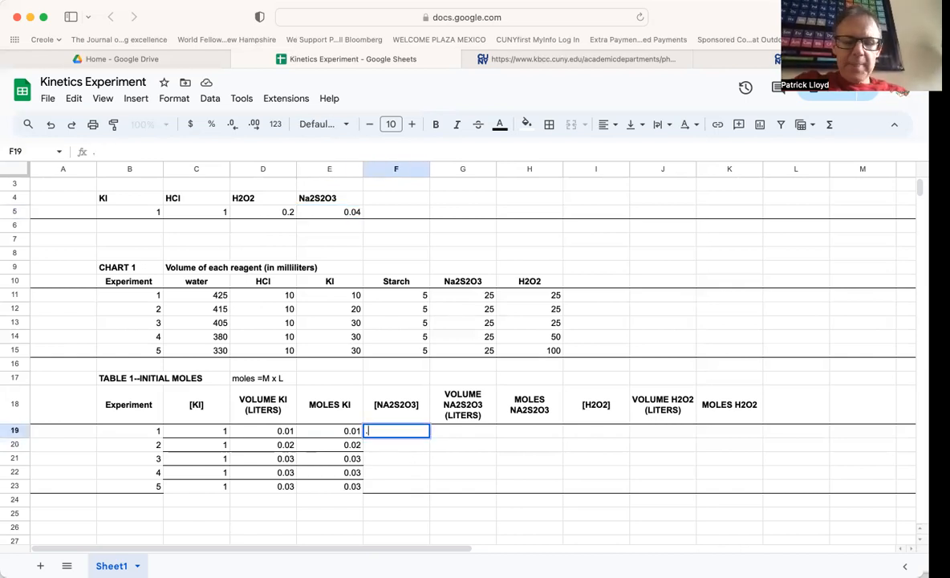
pyautogui.press('Return')
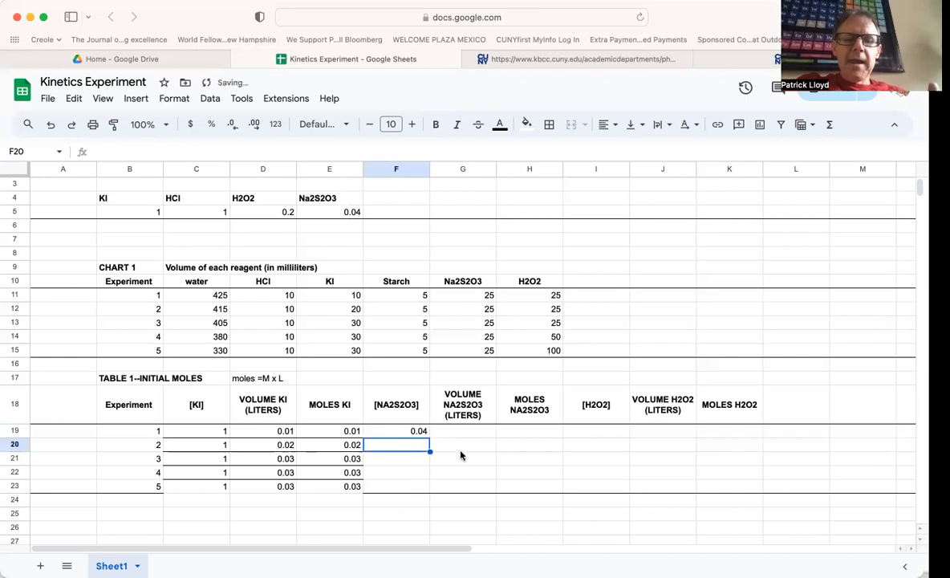
pyautogui.click(417, 431)
pyautogui.moveTo(431, 439); pyautogui.dragTo(426, 484)
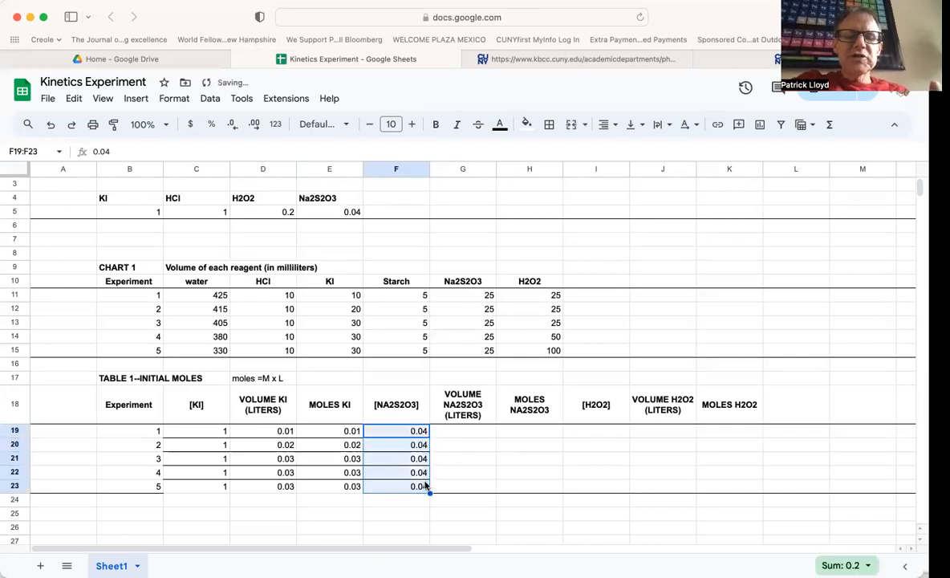
pyautogui.click(454, 434)
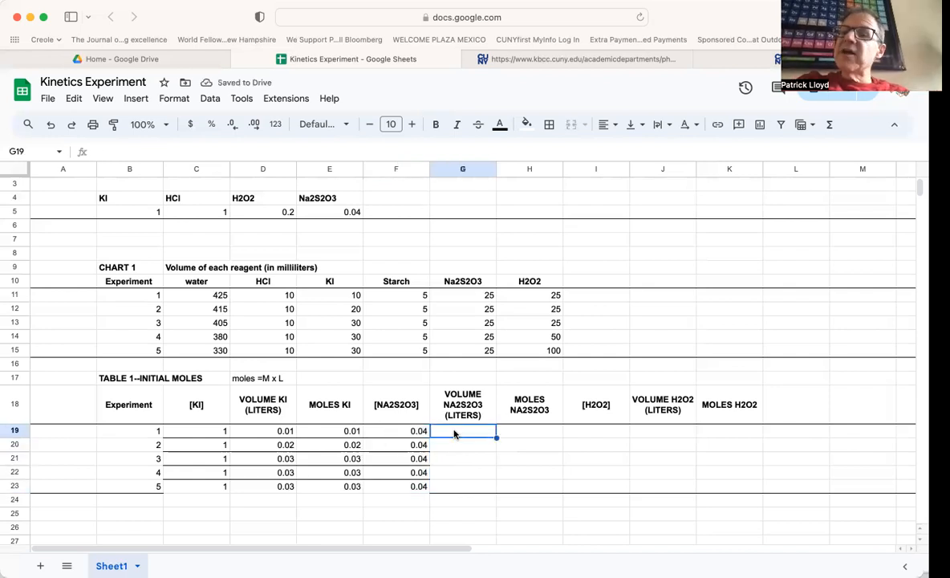
# - Compute VOLUME NA2S2O3 (LITERS) as the chart's Na2S2O3 milliliters divided by 1000 (=G11/1000) and fill it down through experiment 5
pyautogui.write('=')
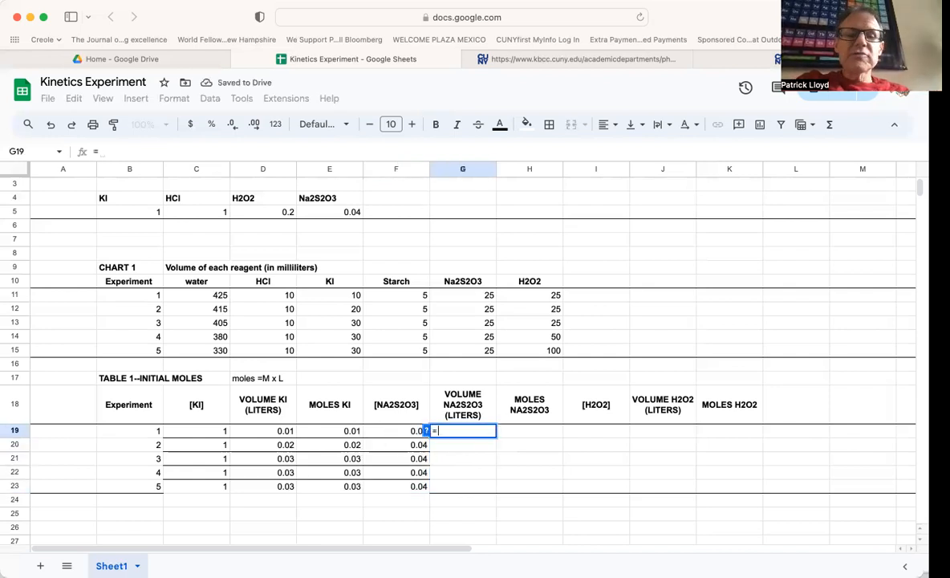
pyautogui.click(464, 297)
pyautogui.write('/1000')
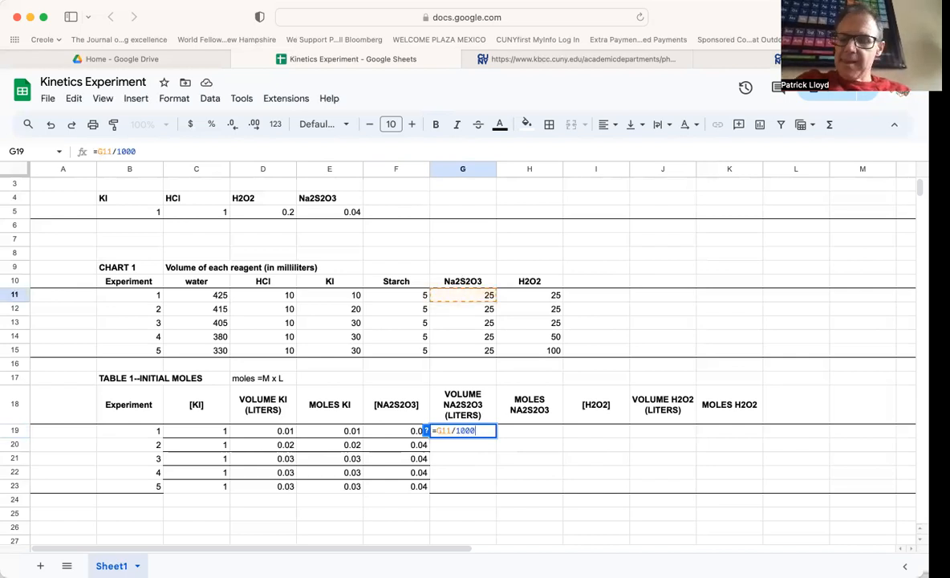
pyautogui.press('Return')
pyautogui.click(489, 434)
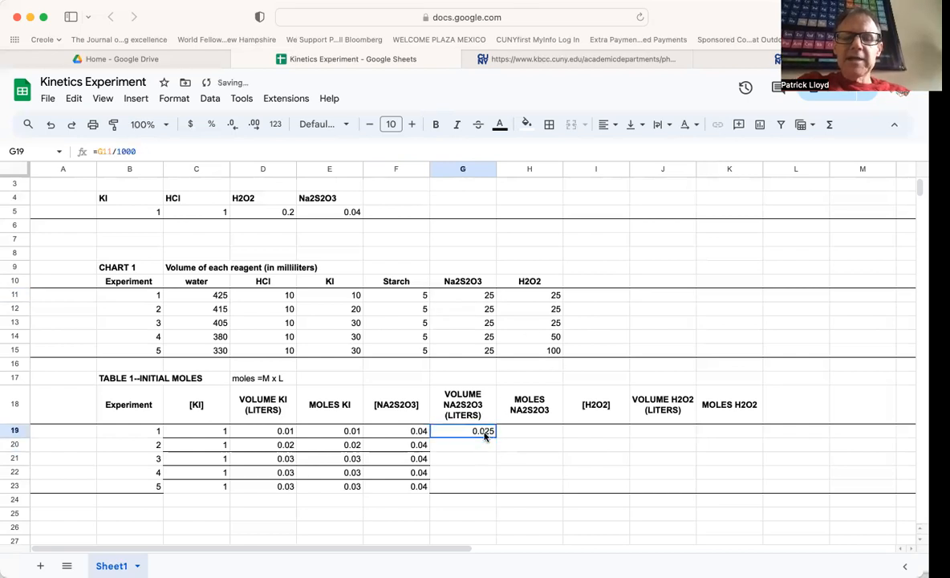
pyautogui.moveTo(494, 439); pyautogui.dragTo(492, 491)
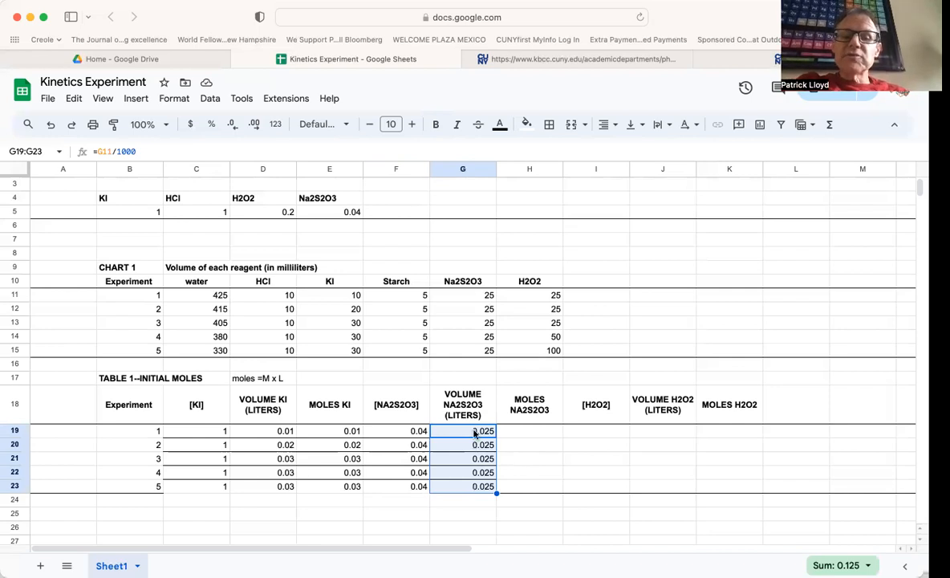
# - Calculate MOLES NA2S2O3 as [NA2S2O3] times its volume in liters (=F19*G19) and fill it down through experiment 5
pyautogui.click(521, 433)
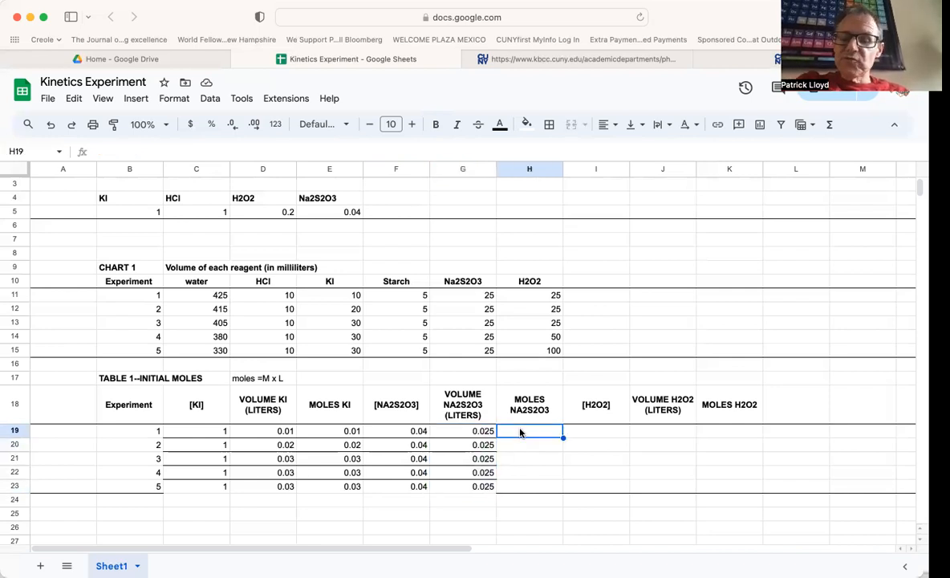
pyautogui.write('=')
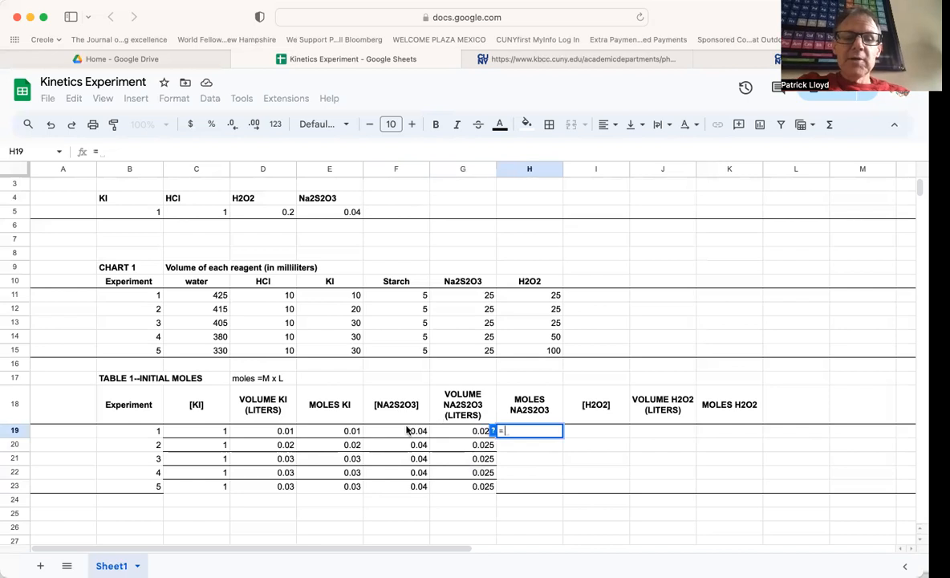
pyautogui.click(407, 434)
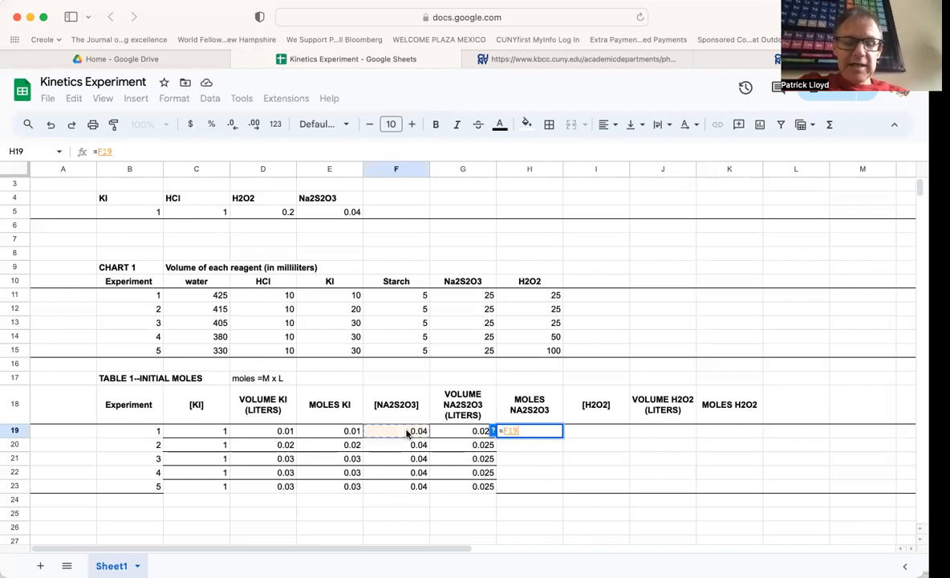
pyautogui.write('*')
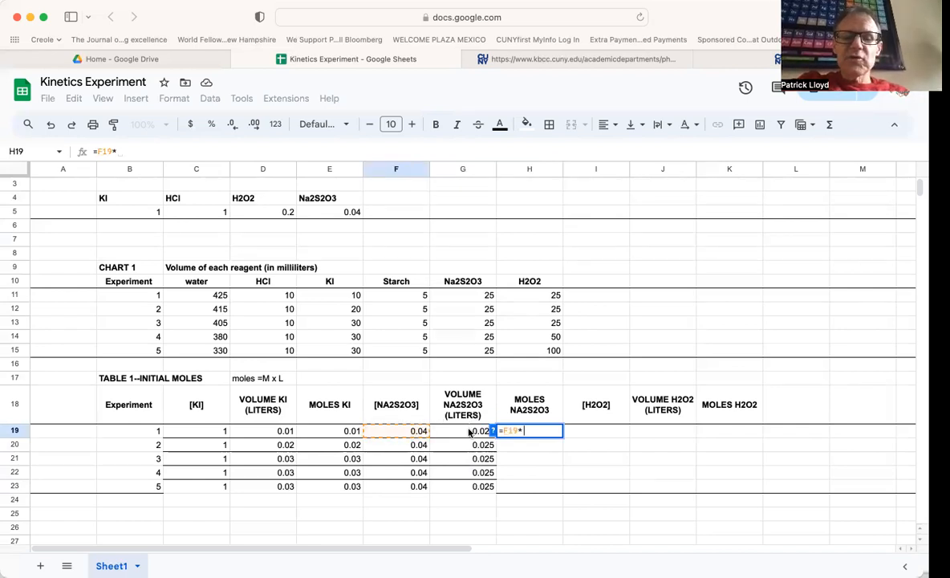
pyautogui.click(470, 434)
pyautogui.press('Return')
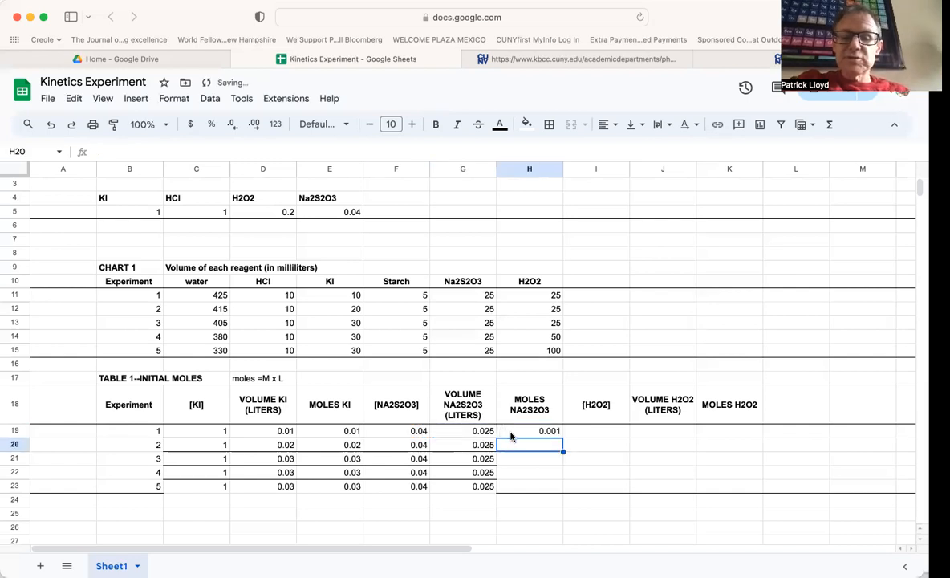
pyautogui.click(511, 436)
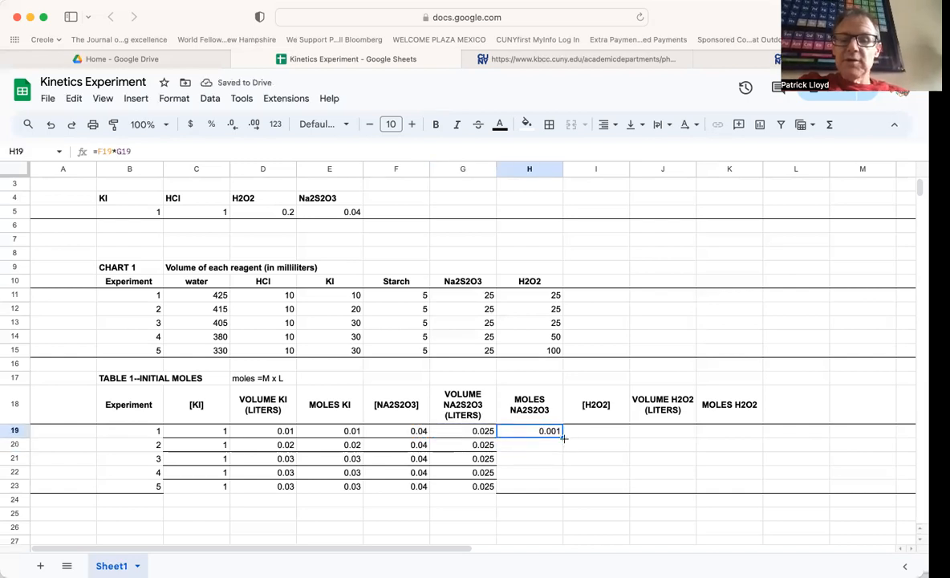
pyautogui.moveTo(564, 437); pyautogui.dragTo(557, 488)
# - Enter .20 as experiment 1's [H2O2], matching the H2O2 stock concentration, and fill it down through experiment 5
pyautogui.click(597, 433)
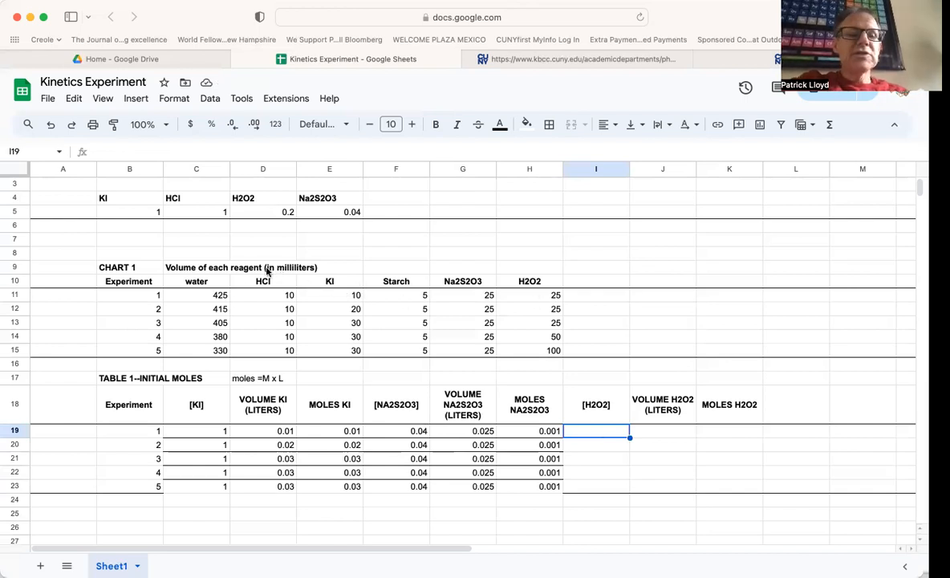
pyautogui.scroll(1, 236, 273)
pyautogui.scroll(-1, 236, 273)
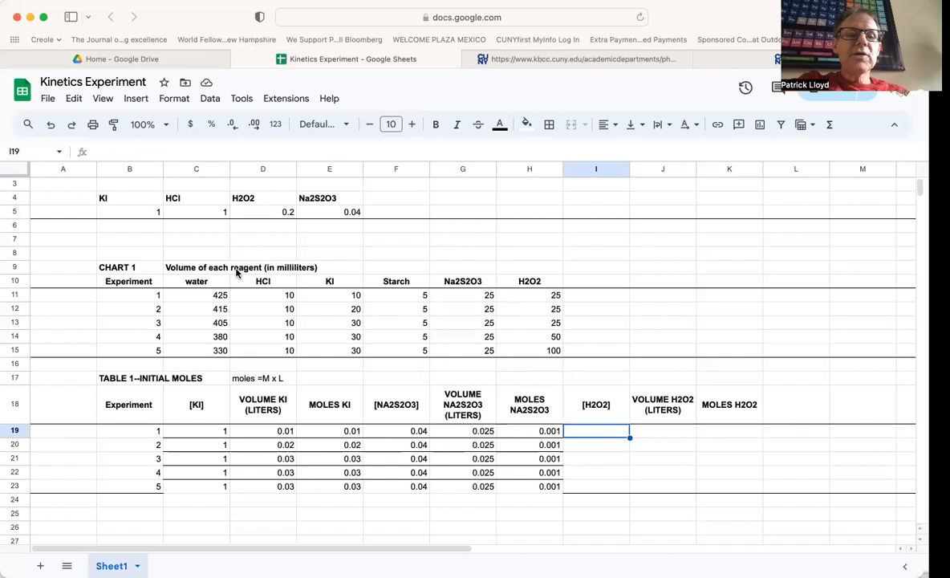
pyautogui.click(251, 211)
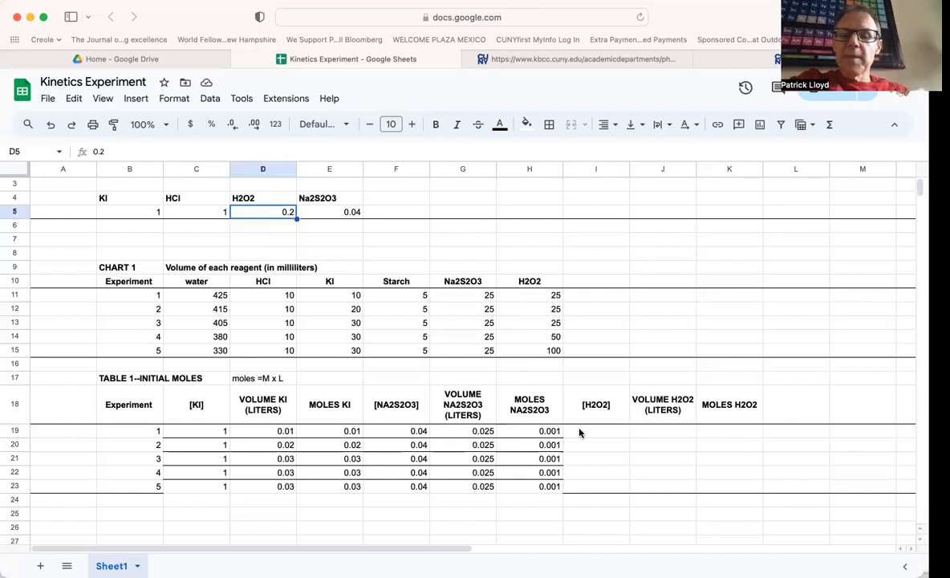
pyautogui.click(579, 432)
pyautogui.write('.')
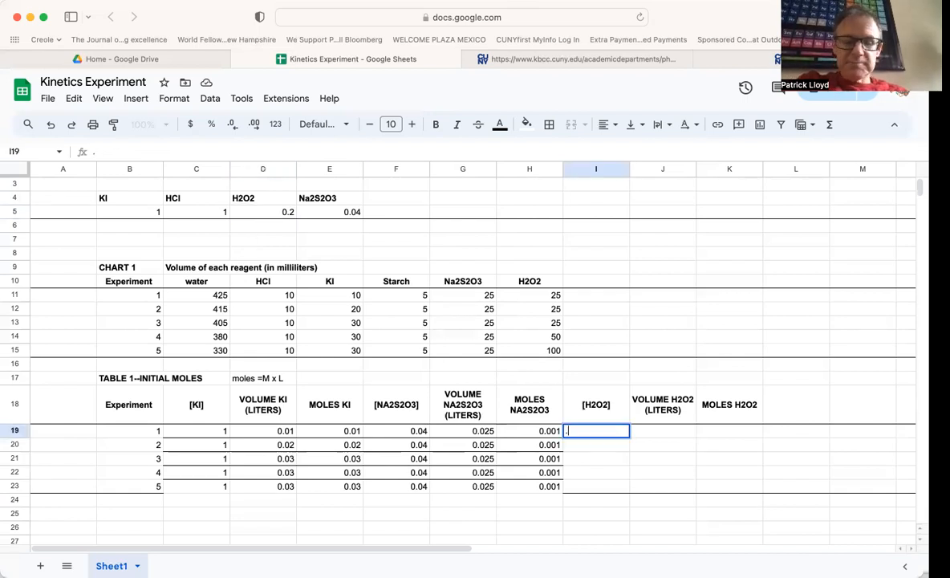
pyautogui.write('20')
pyautogui.press('Return')
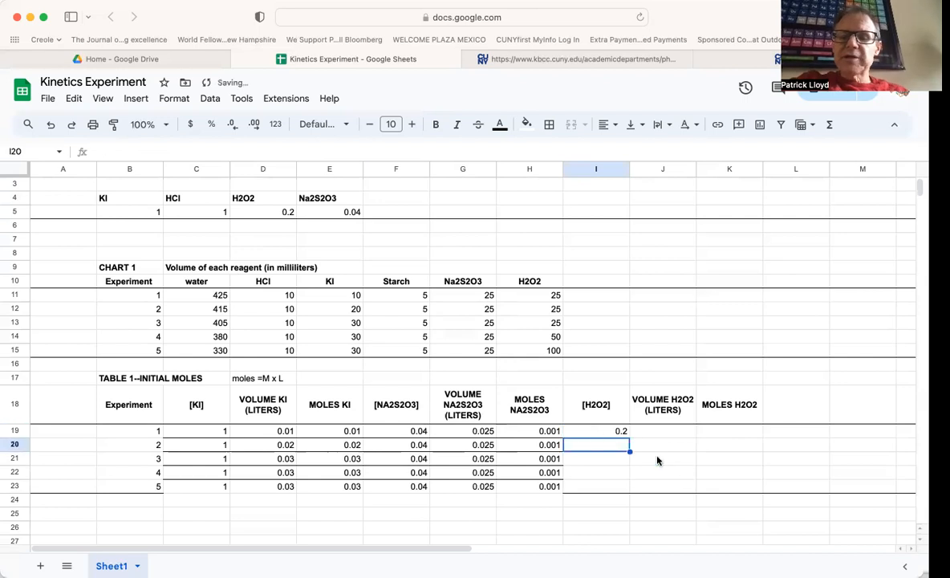
pyautogui.click(616, 433)
pyautogui.moveTo(631, 437); pyautogui.dragTo(630, 482)
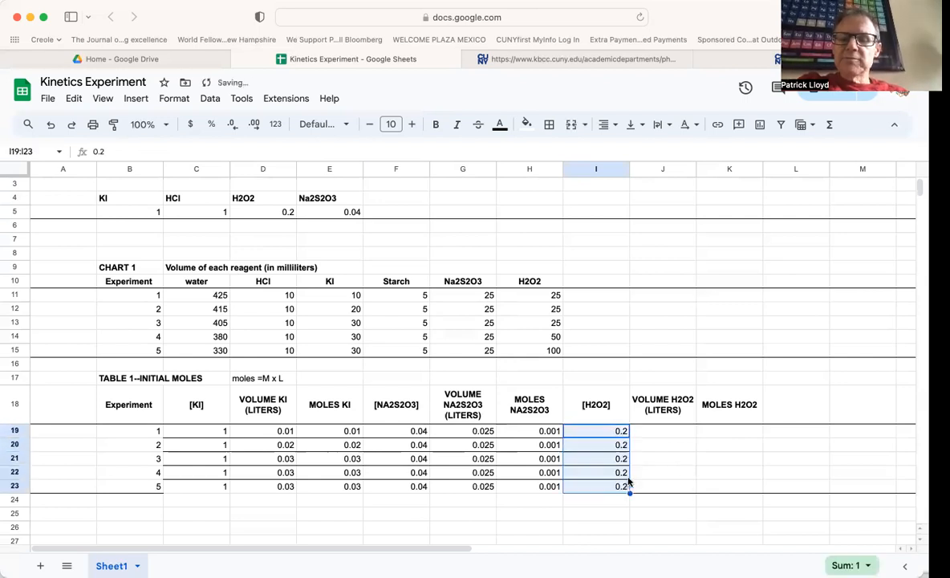
# - Compute VOLUME H2O2 (LITERS) as the chart's H2O2 milliliters divided by 1000 (=H11/1000) and accept the suggested autofill
pyautogui.click(647, 434)
pyautogui.write('=')
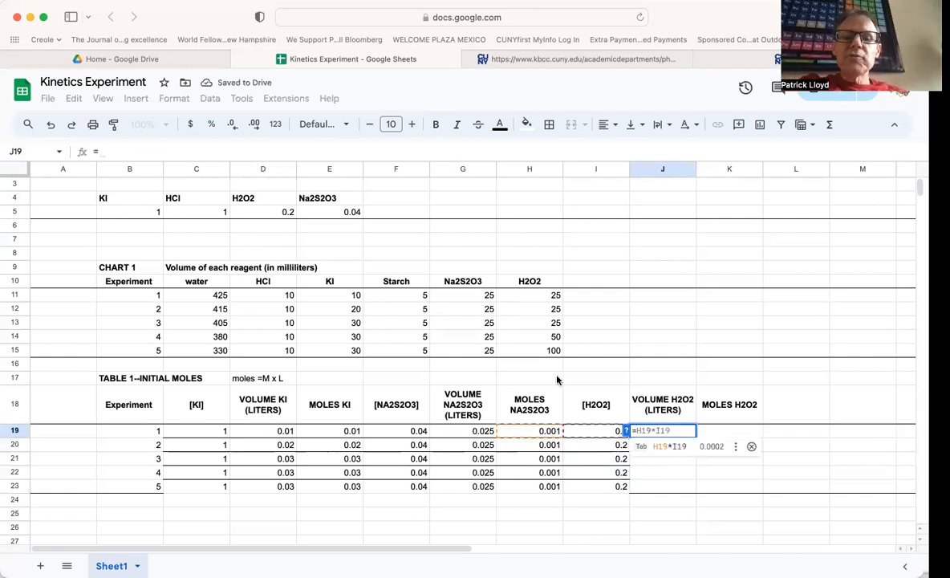
pyautogui.click(534, 297)
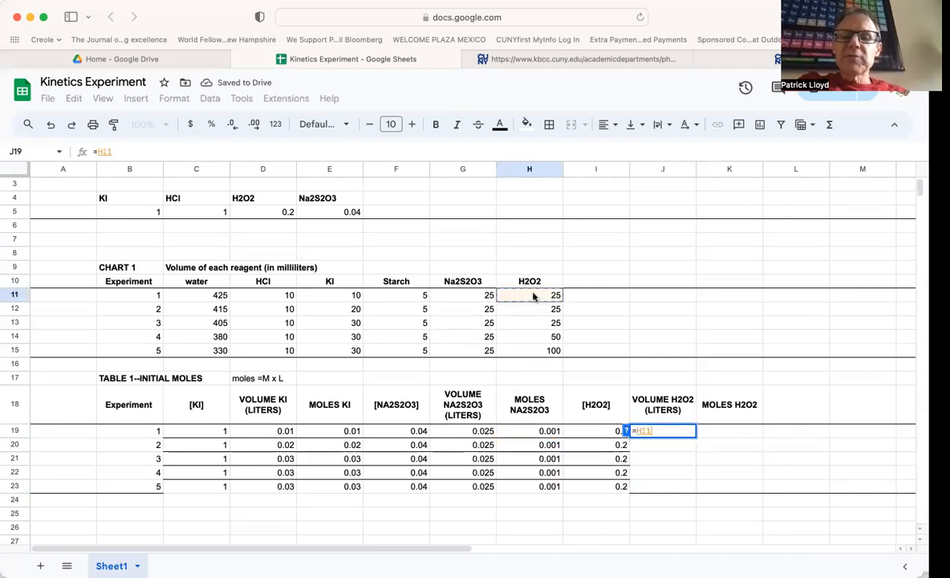
pyautogui.write('/1000')
pyautogui.press('Return')
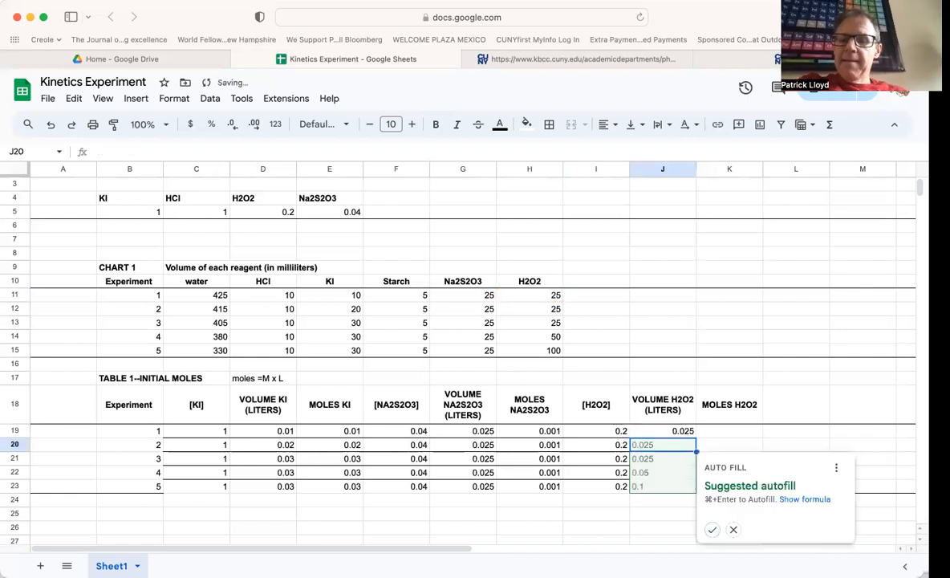
pyautogui.click(712, 530)
# - Calculate MOLES H2O2 as [H2O2] times its volume in liters (=I19*J19), accept the suggested autofill, and dismiss the notice
pyautogui.click(725, 432)
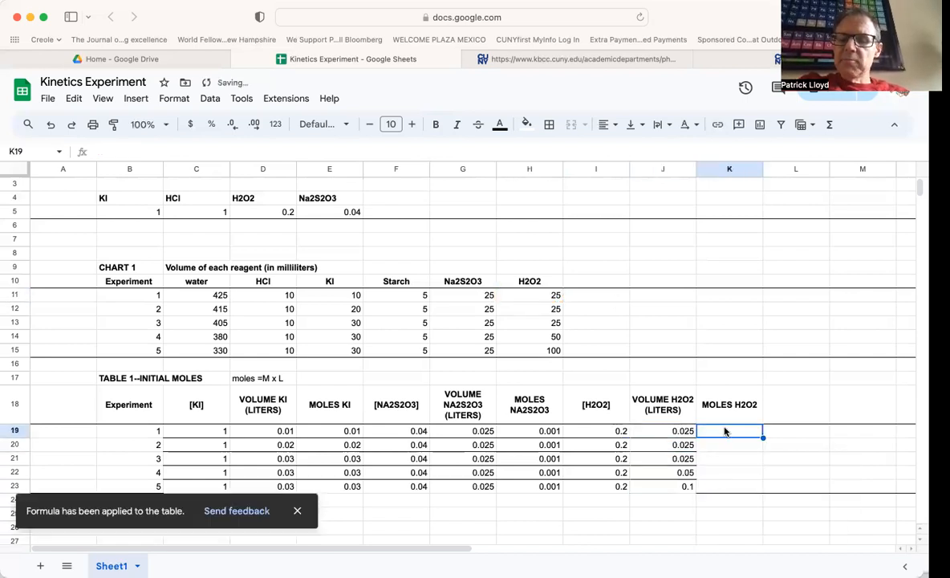
pyautogui.write('=')
pyautogui.click(619, 432)
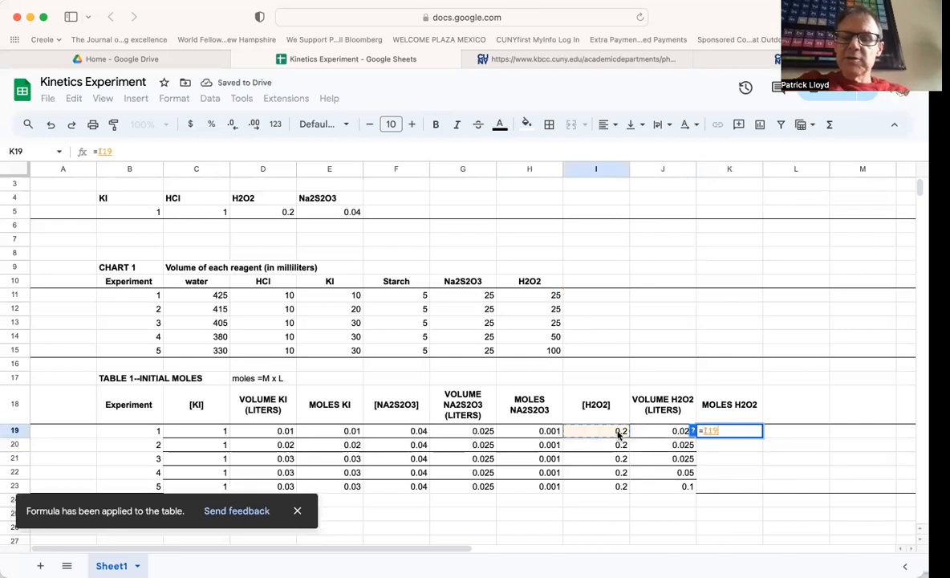
pyautogui.write('*')
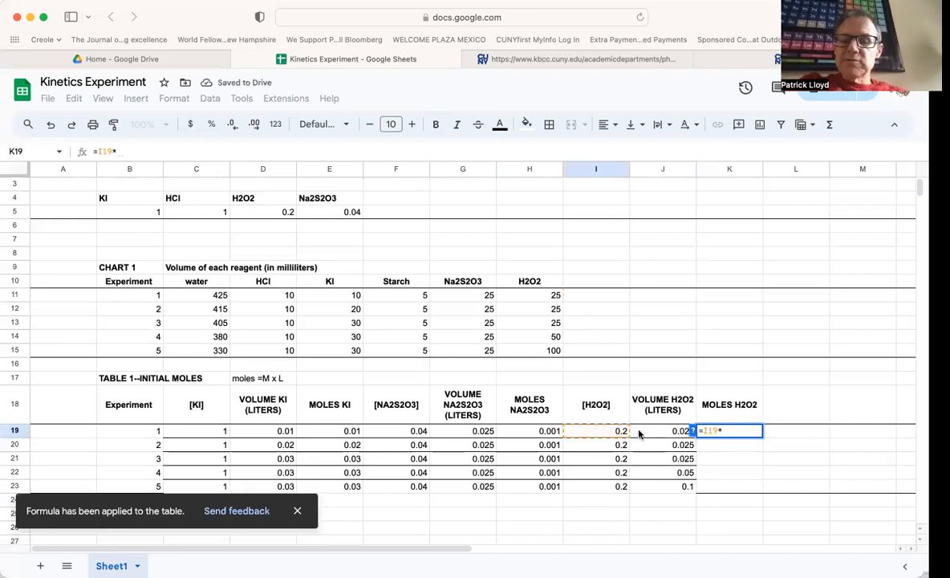
pyautogui.click(639, 434)
pyautogui.press('Return')
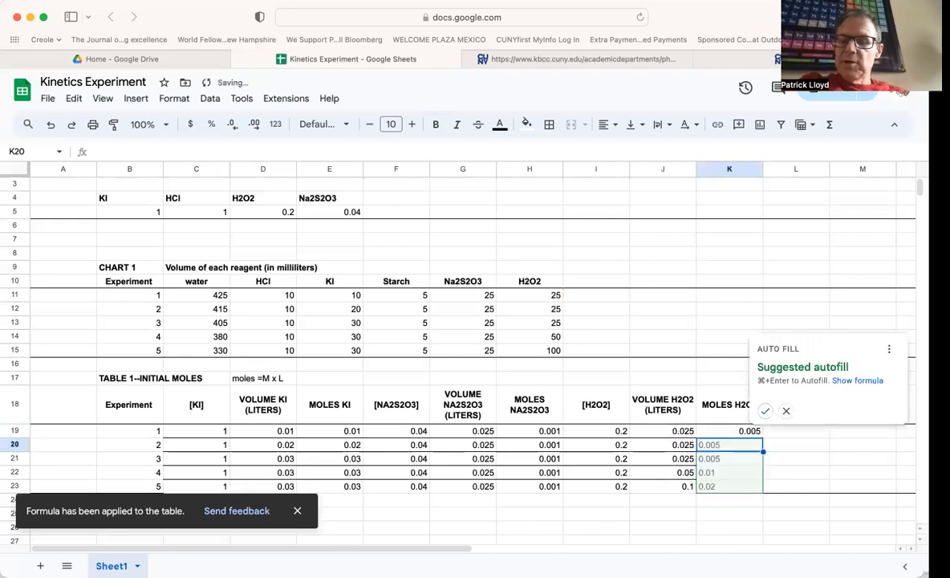
pyautogui.click(769, 413)
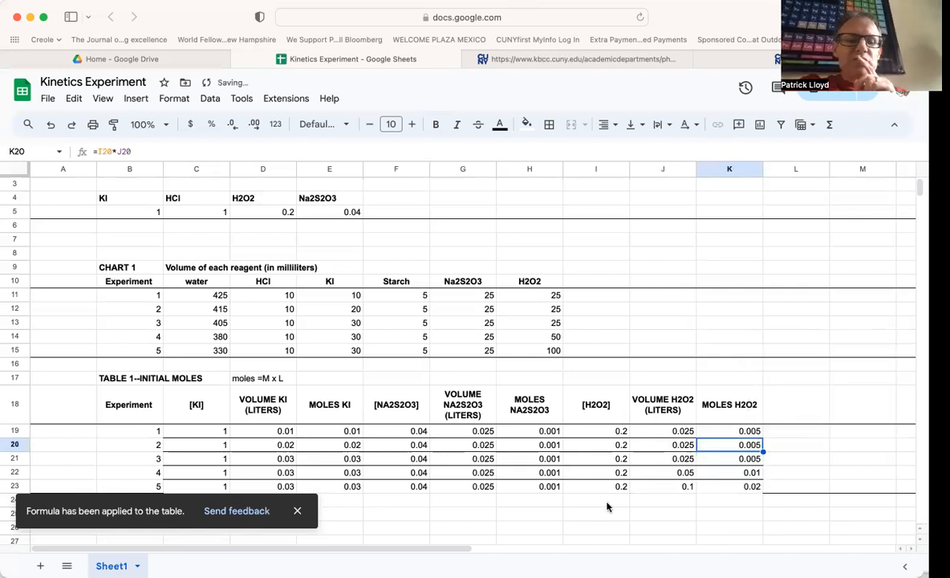
pyautogui.click(302, 513)
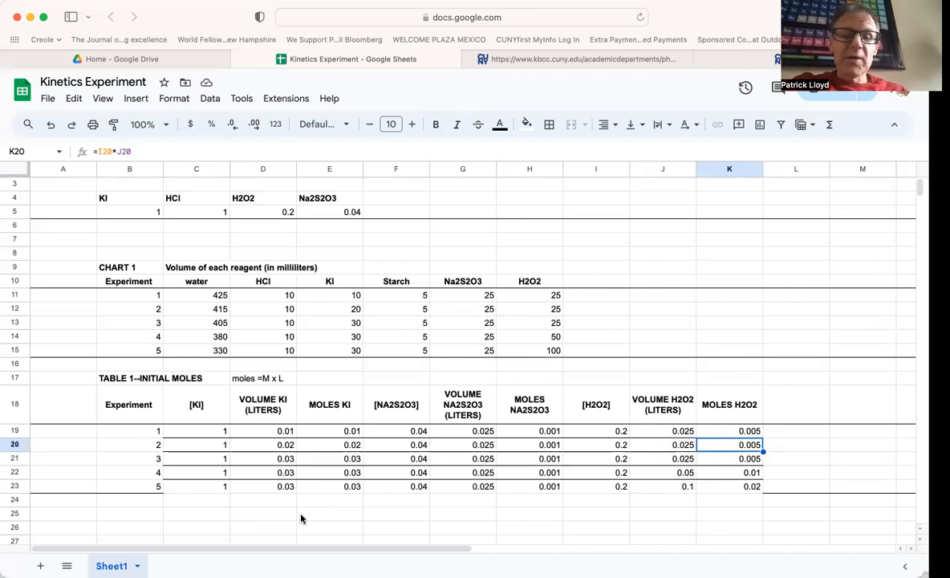
# - Apply a bottom border along row 23 to close off Table 1
pyautogui.click(14, 485)
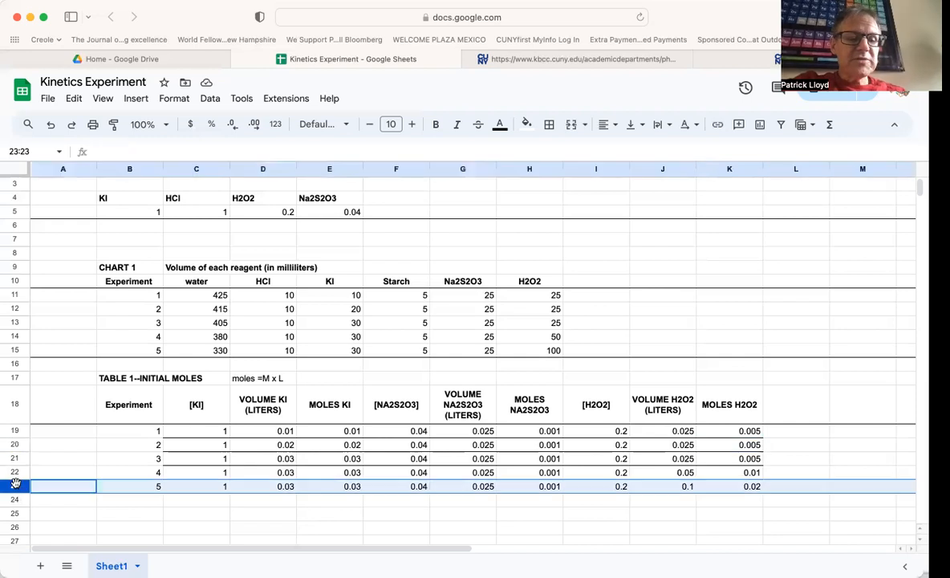
pyautogui.click(549, 124)
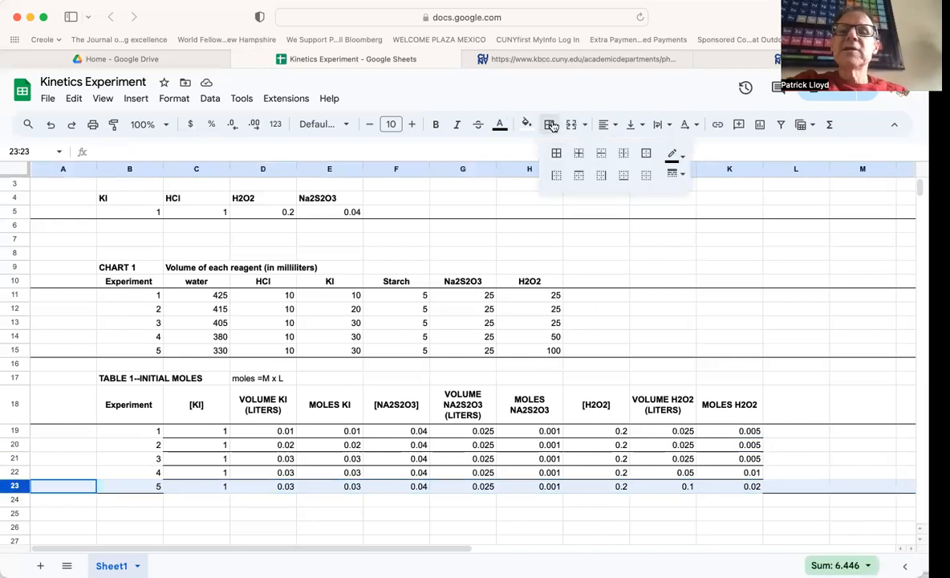
pyautogui.click(624, 175)
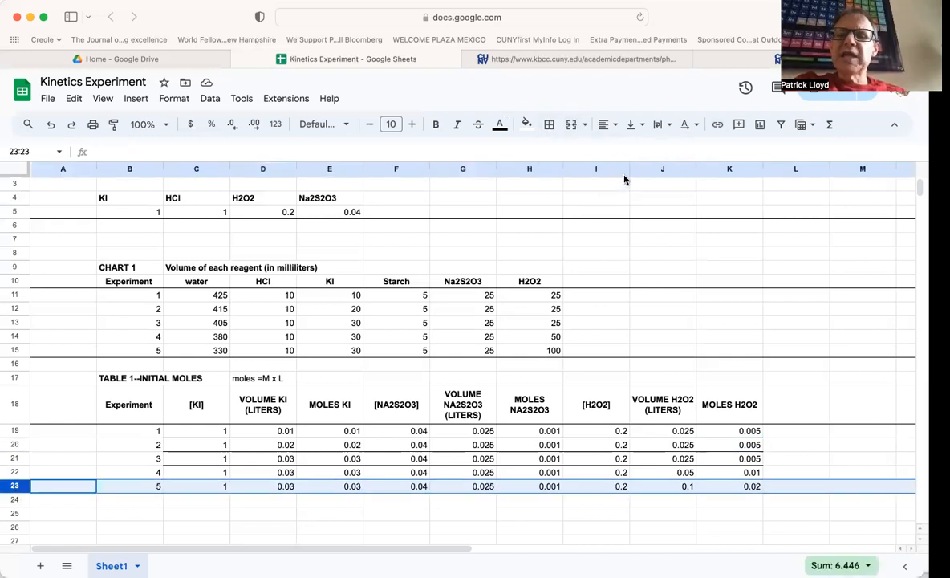
pyautogui.click(539, 378)
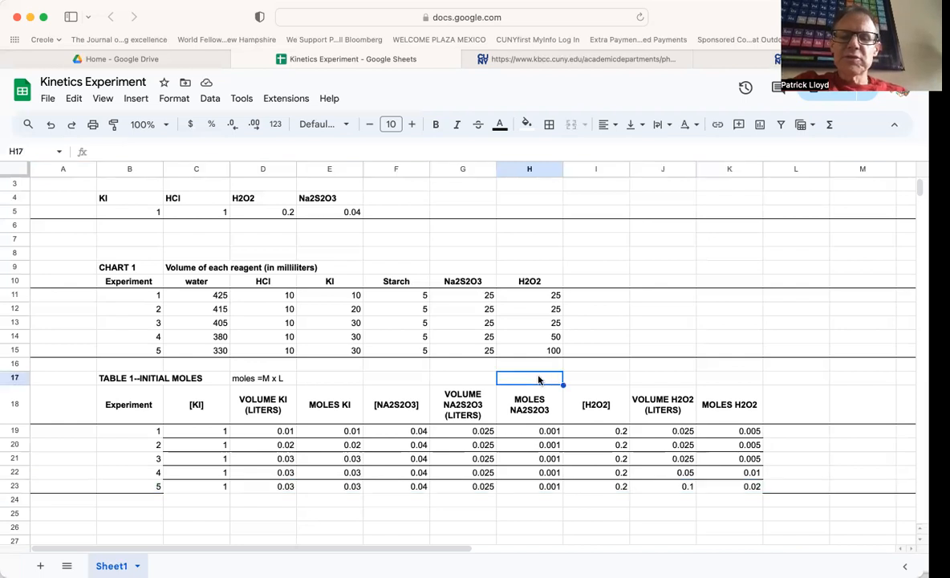
pyautogui.click(16, 487)
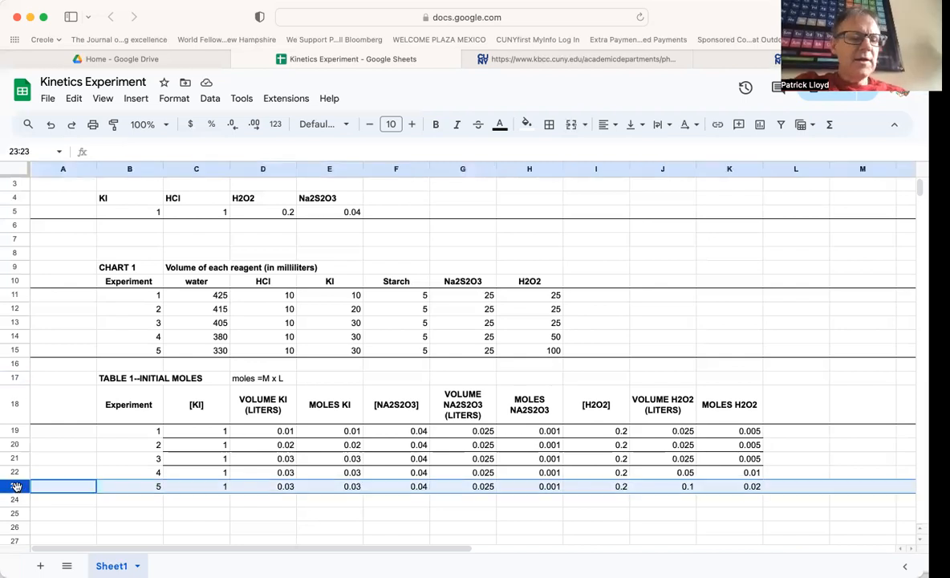
pyautogui.click(549, 125)
pyautogui.click(621, 176)
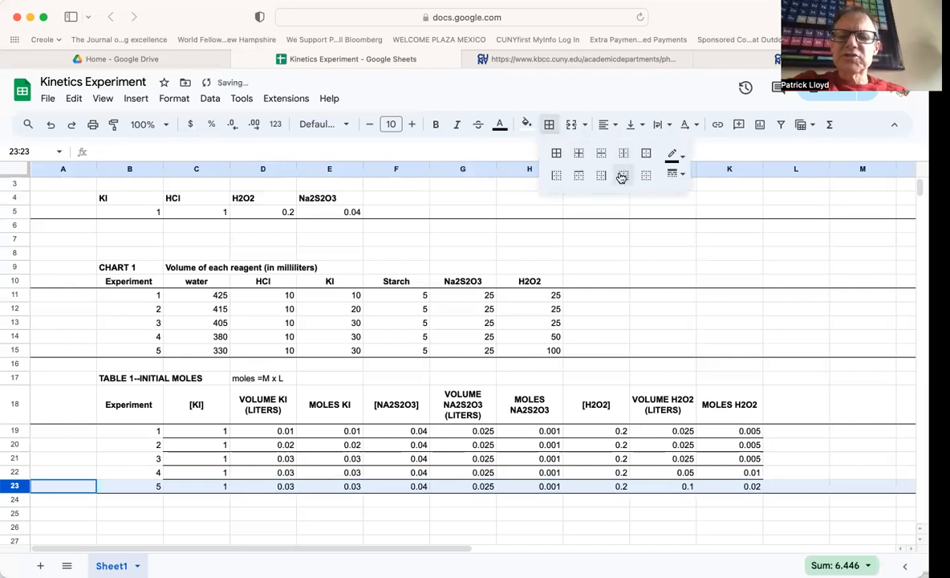
pyautogui.click(595, 313)
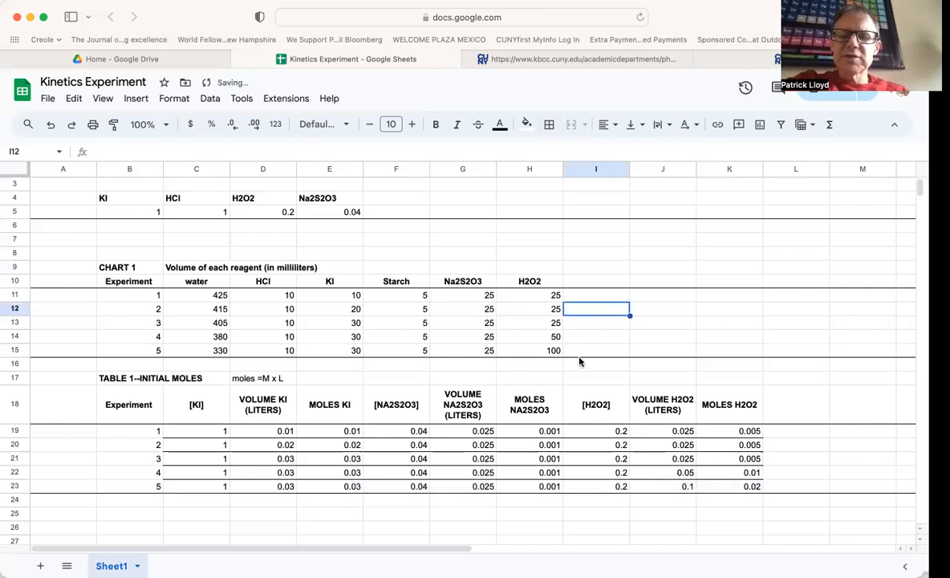